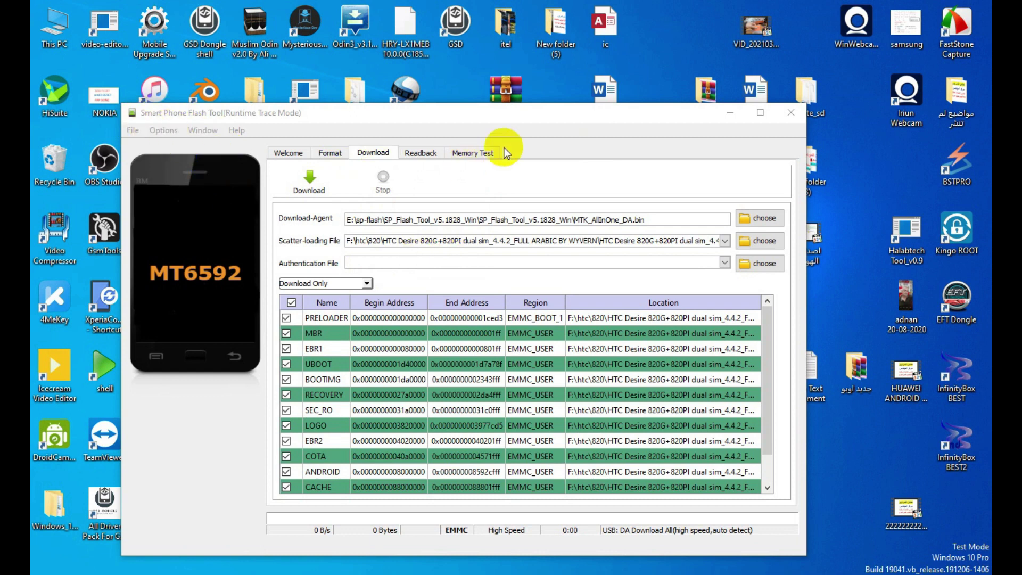
- Open the program options at the Appearance settings and move the dialog aside to uncover the main window
left_click(185, 245)
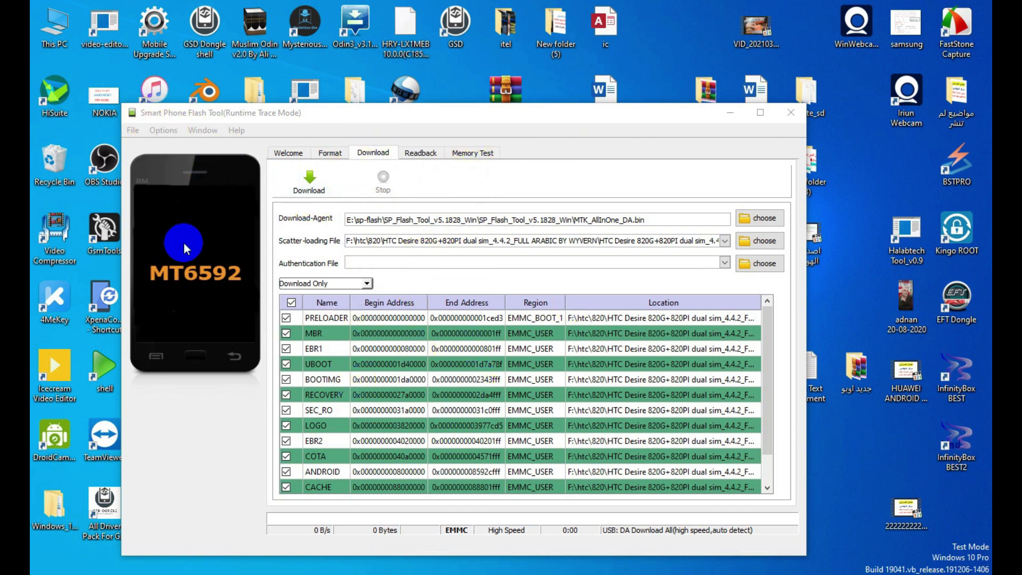
left_click(163, 130)
left_click(170, 145)
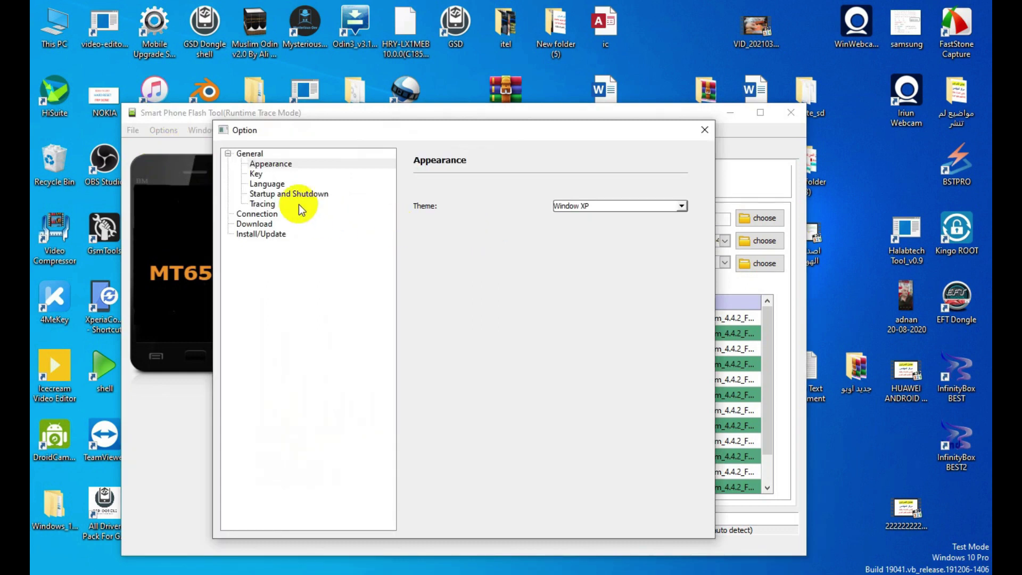
left_click(266, 163)
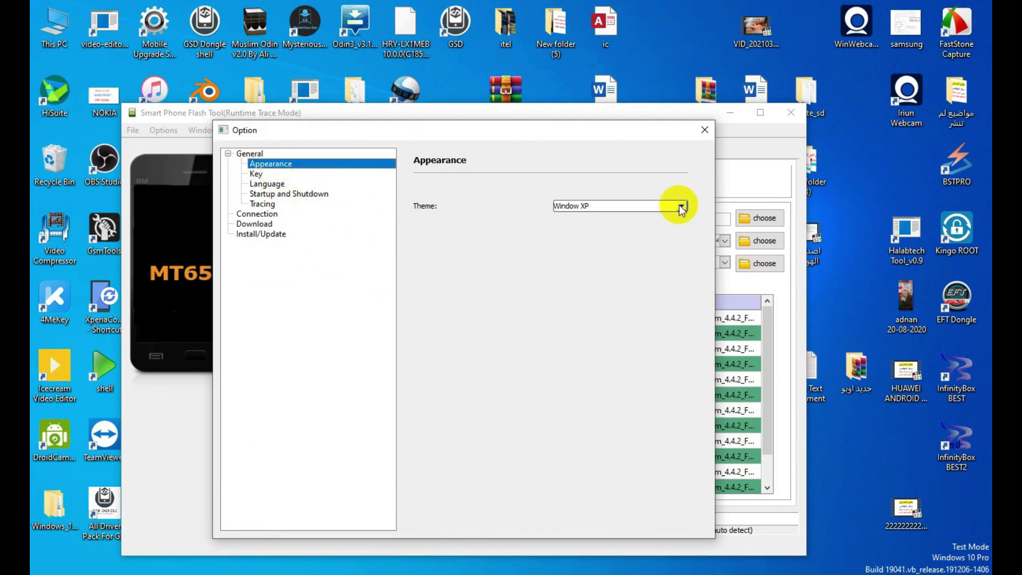
left_click_drag(575, 132, 855, 132)
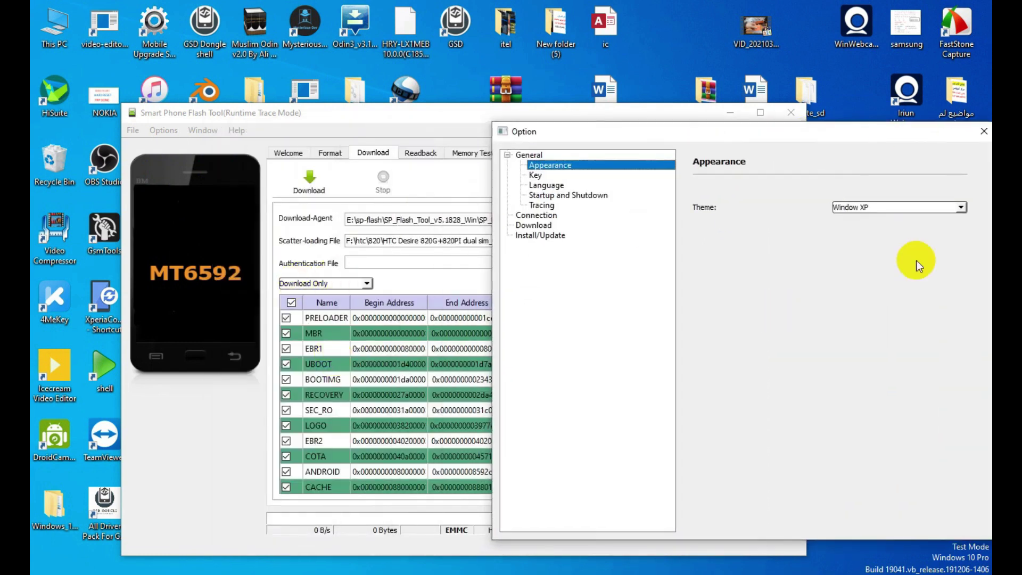
- Try the Window Vista and Plastique themes, and return the theme to Window XP
left_click(883, 207)
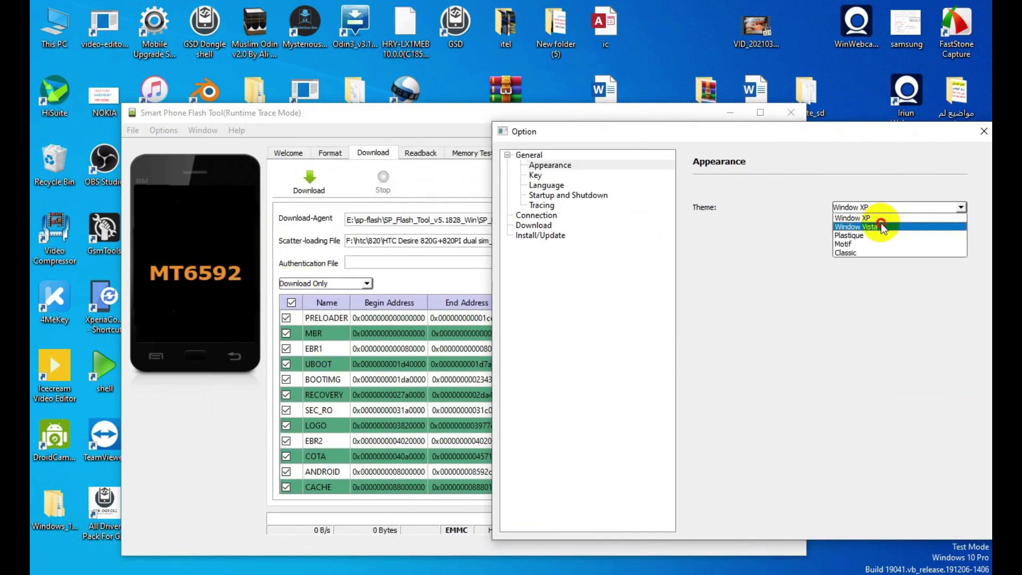
left_click(881, 227)
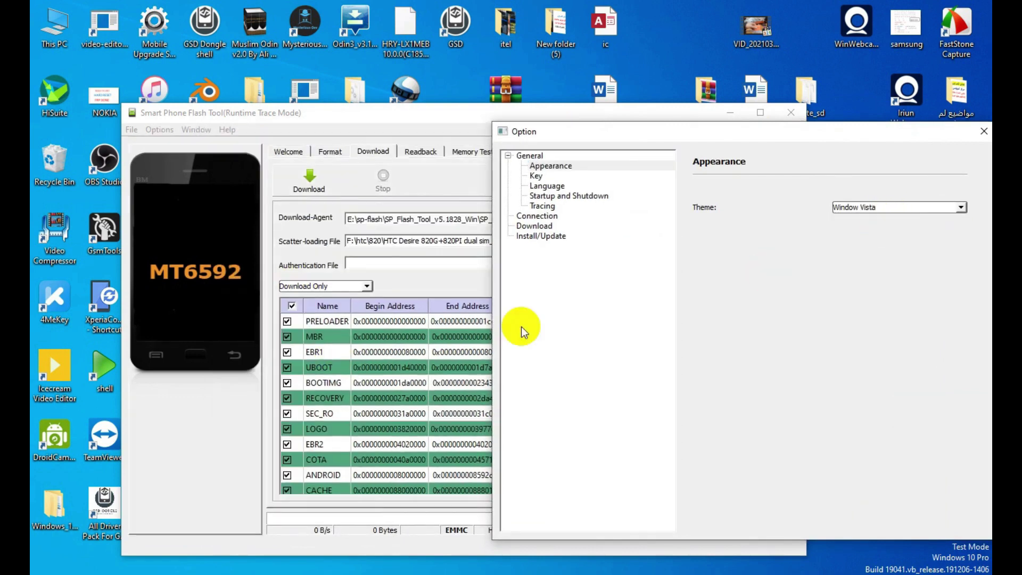
left_click(882, 220)
left_click(865, 237)
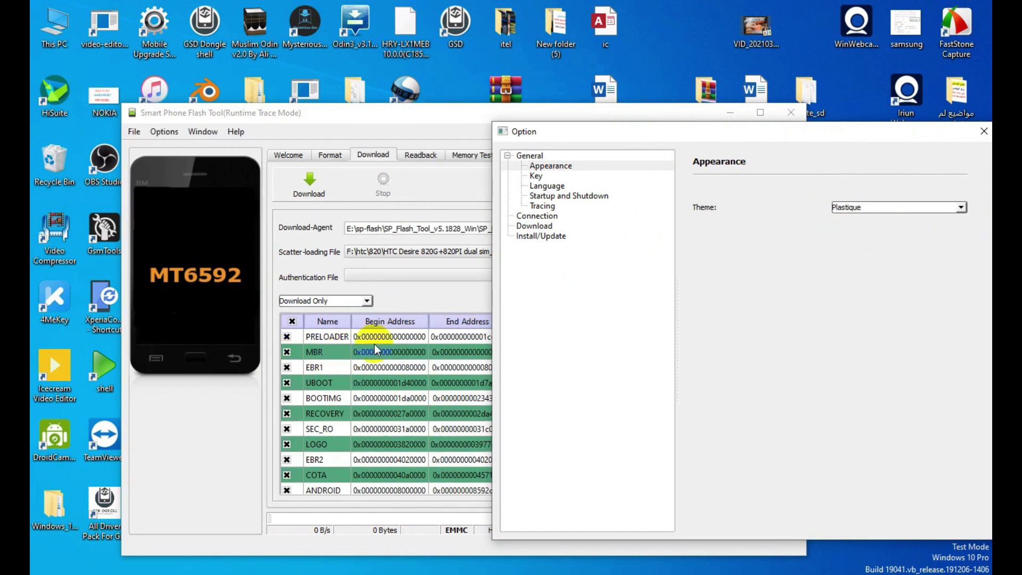
left_click(881, 208)
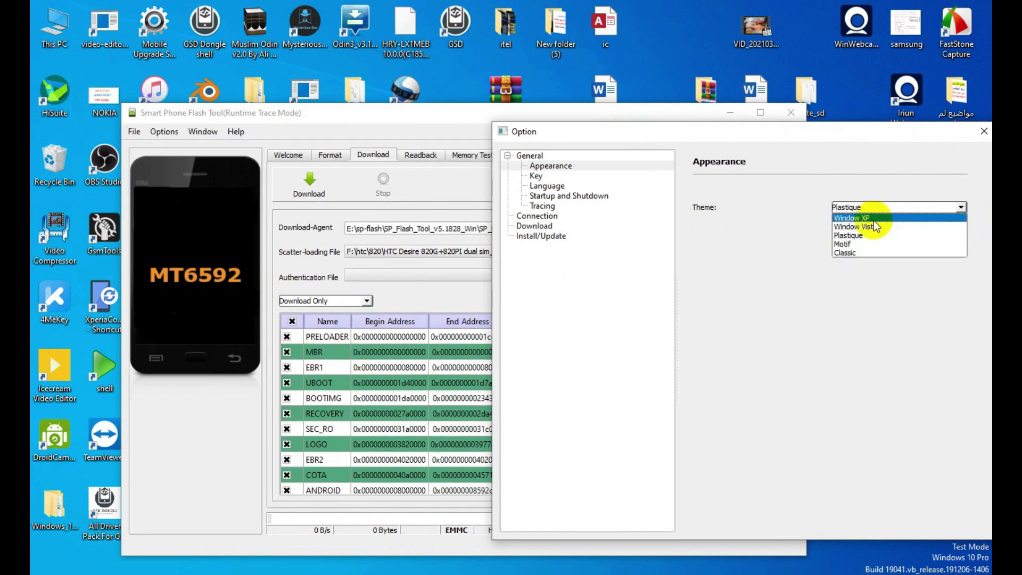
left_click(874, 218)
- Review the key bindings, available interface languages, startup and shutdown option, and tracing settings
left_click(540, 177)
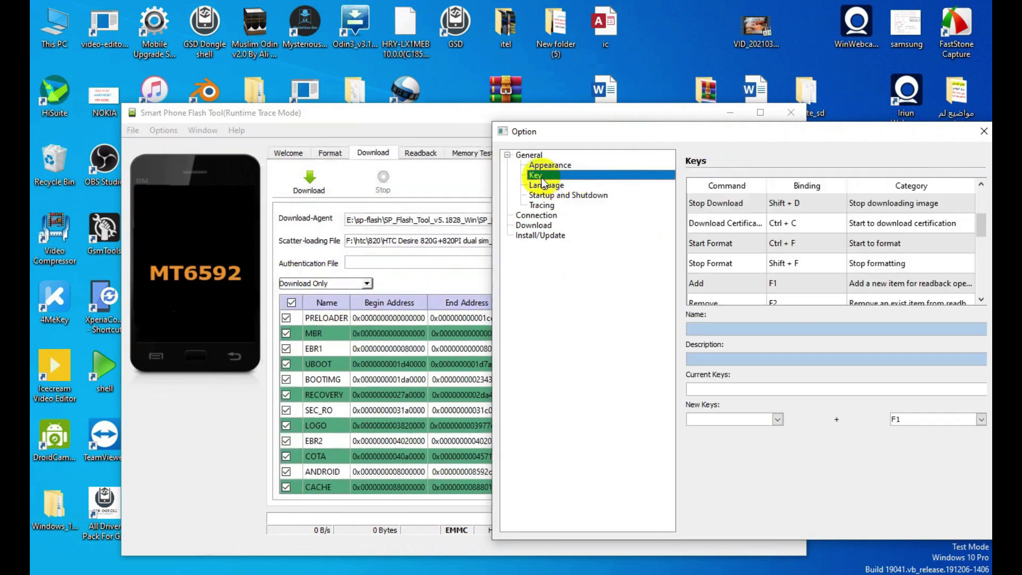
scroll(805, 259, "down", 6)
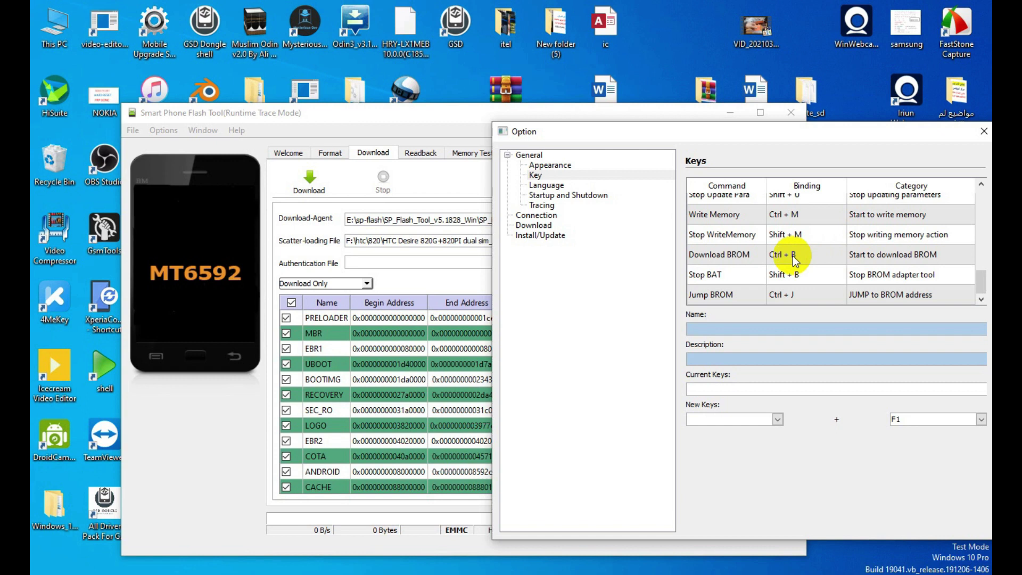
left_click(544, 185)
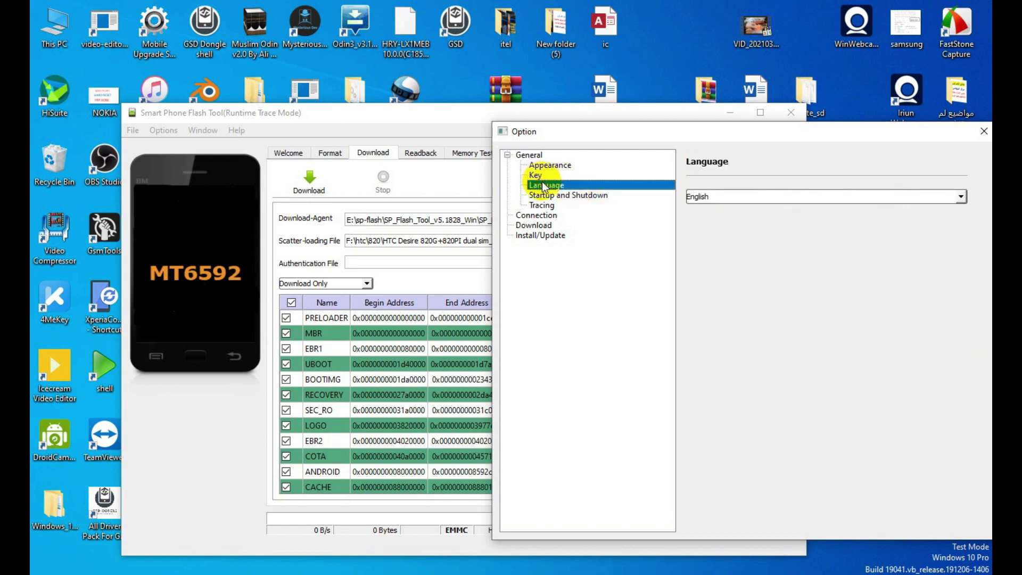
left_click(739, 197)
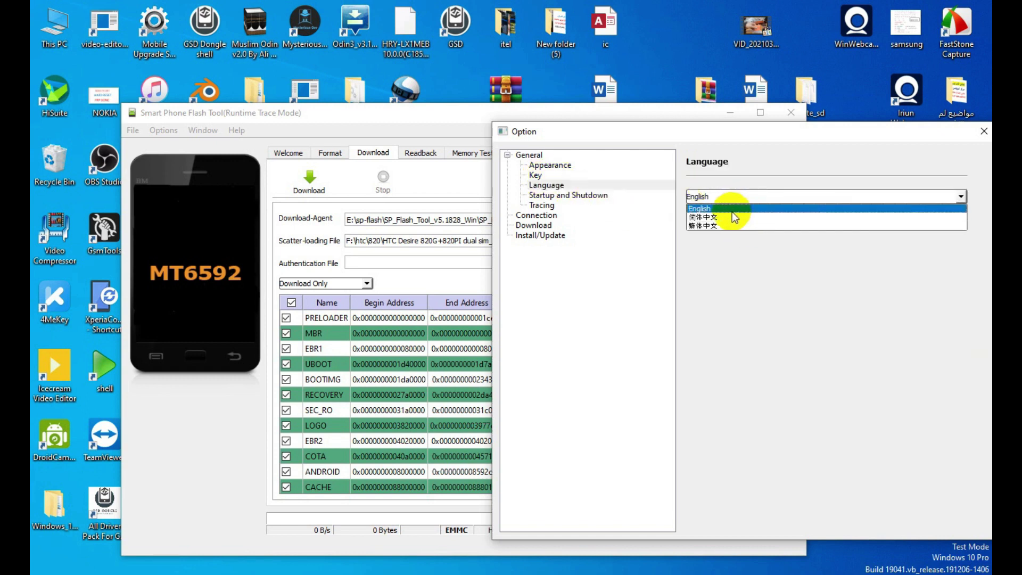
left_click(724, 196)
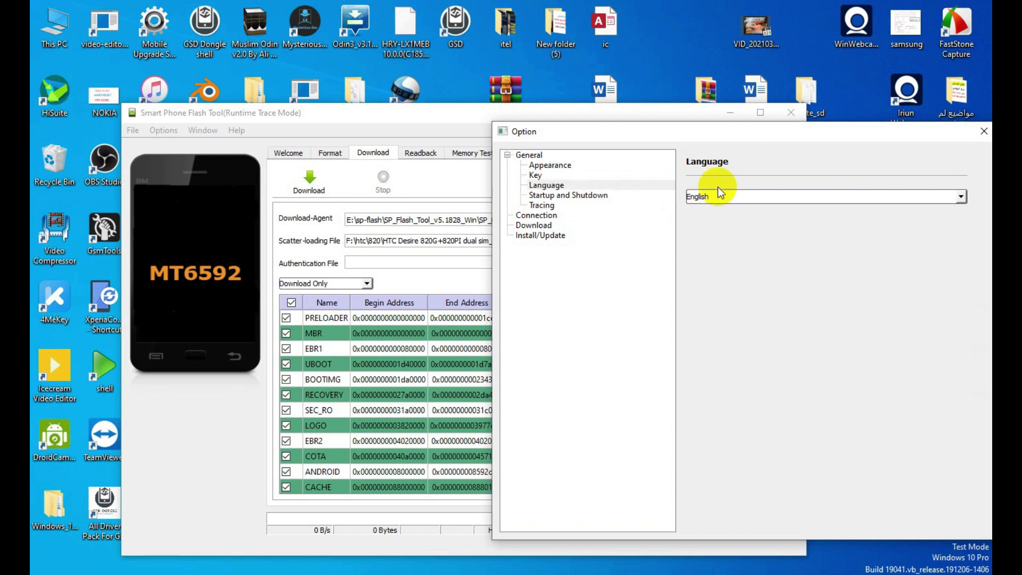
left_click(550, 196)
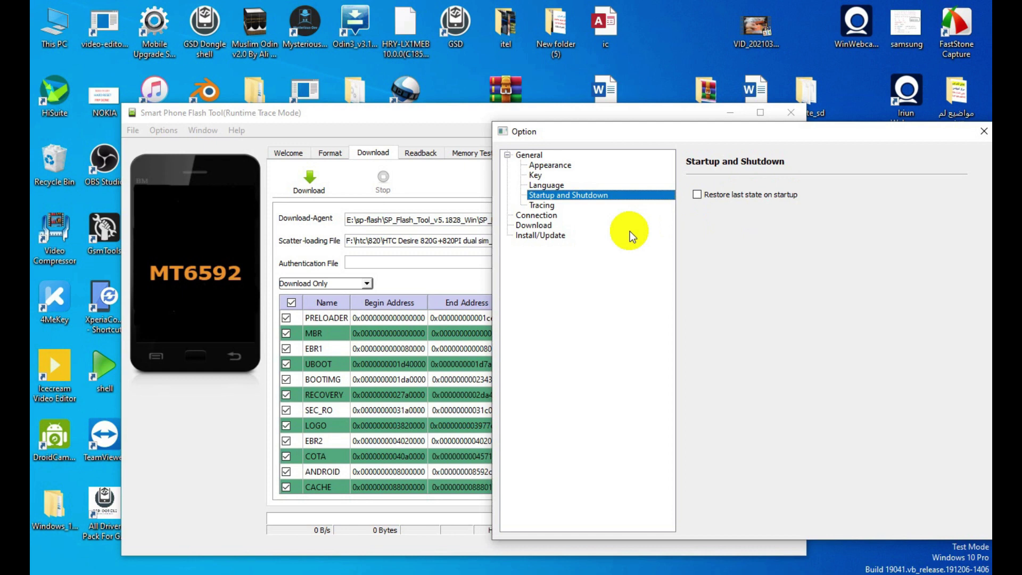
left_click(552, 208)
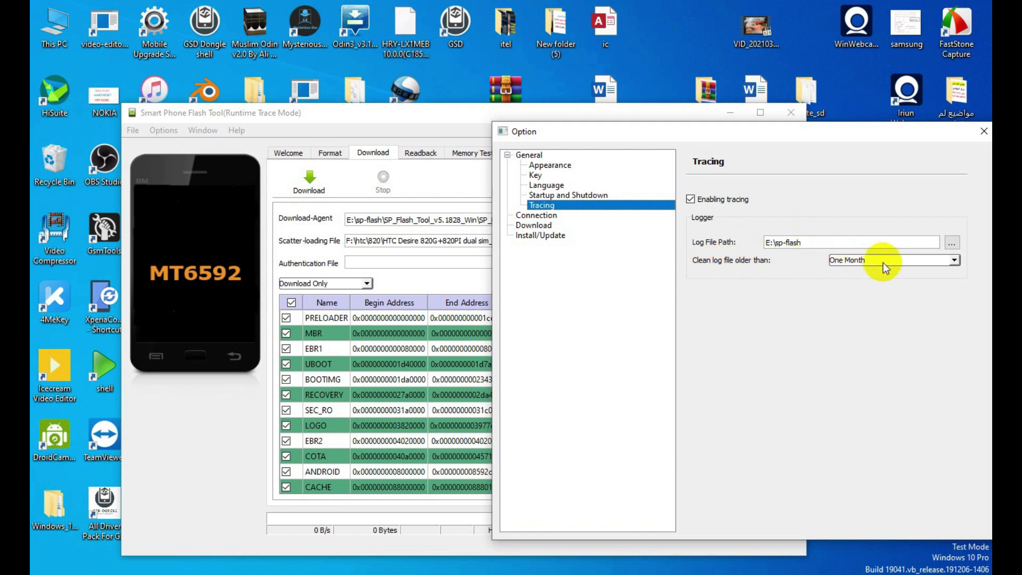
- Switch the connection setting to UART to view its COM ports, and set it back to USB
left_click(551, 218)
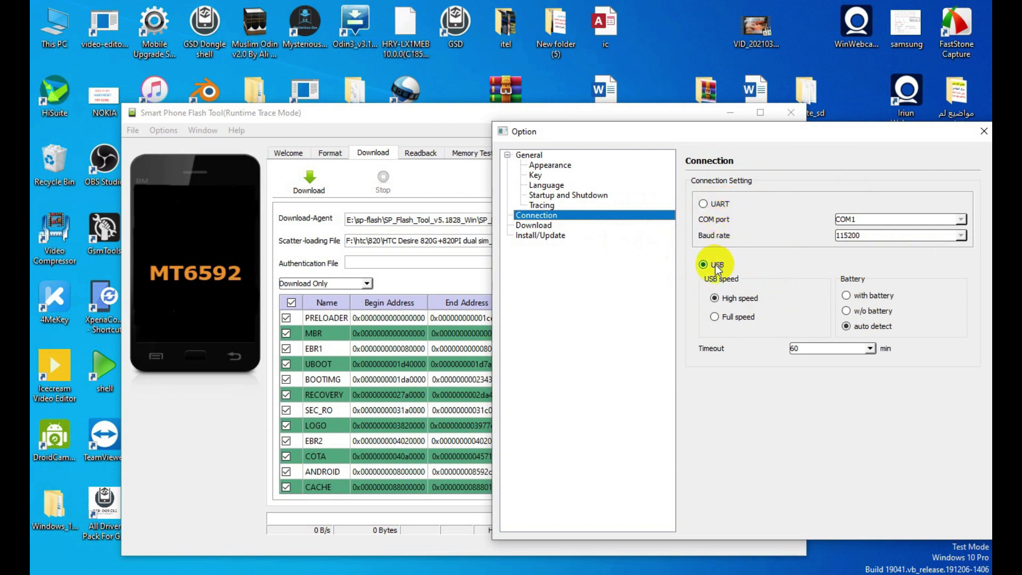
left_click(705, 205)
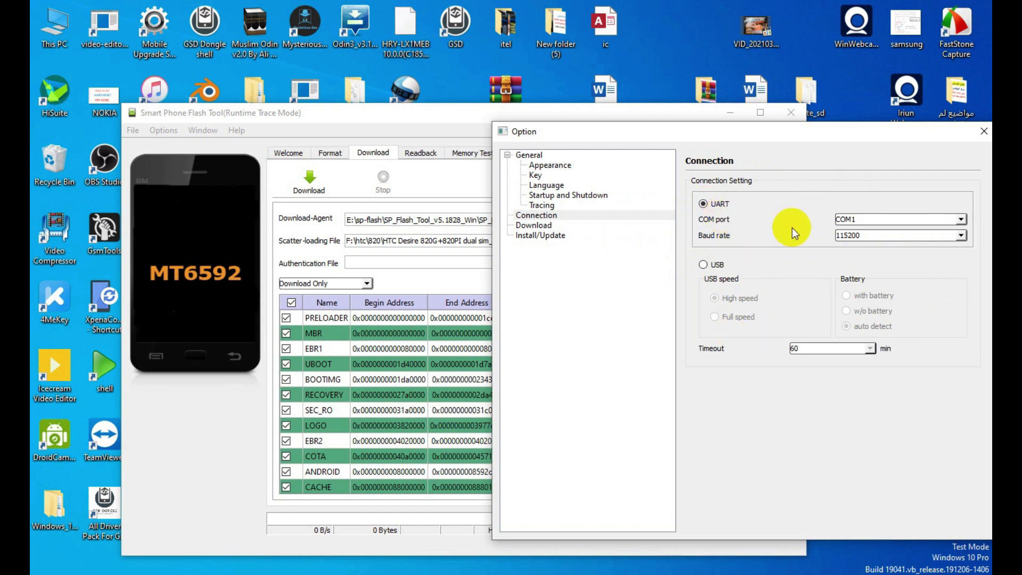
left_click(874, 220)
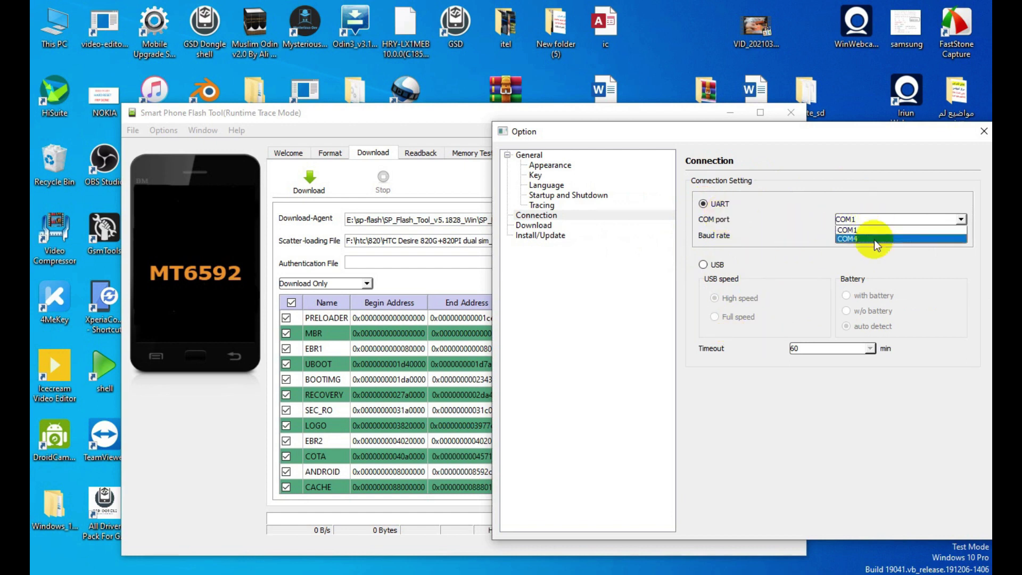
left_click(869, 219)
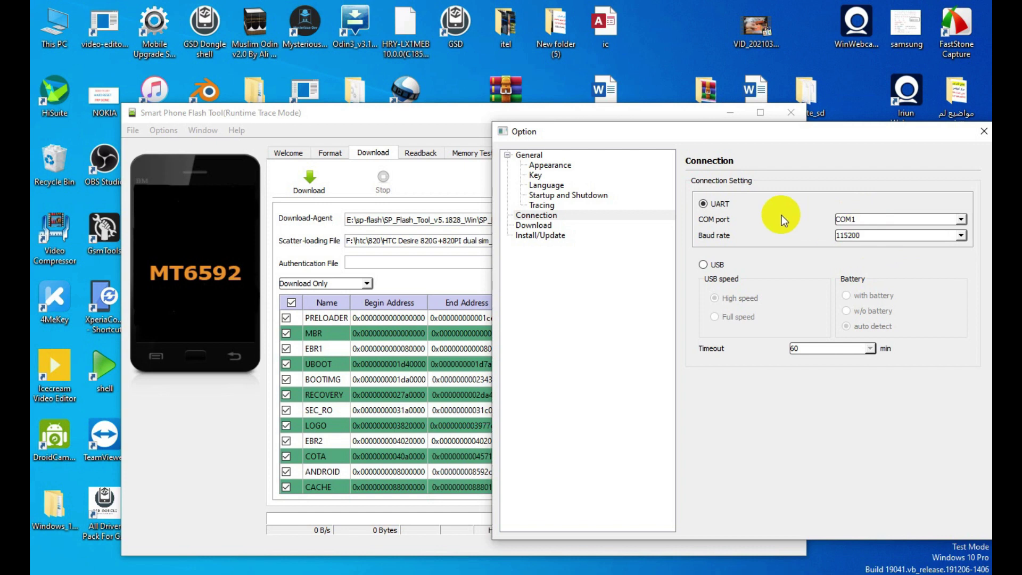
left_click(710, 265)
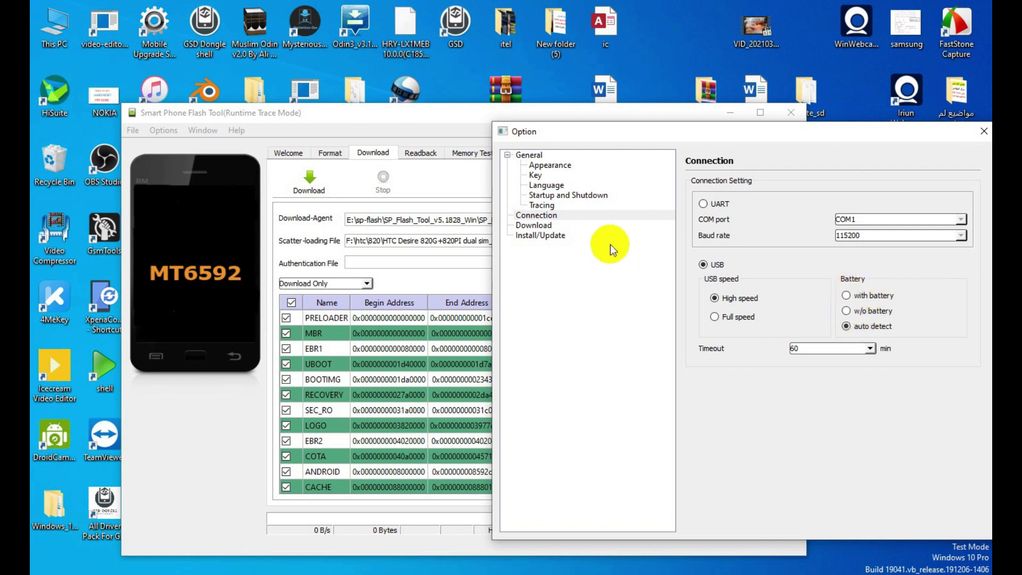
- Examine the Download checksum options, the photo of the phone's error screen and the Install/Update option, and close the options dialog
left_click(544, 227)
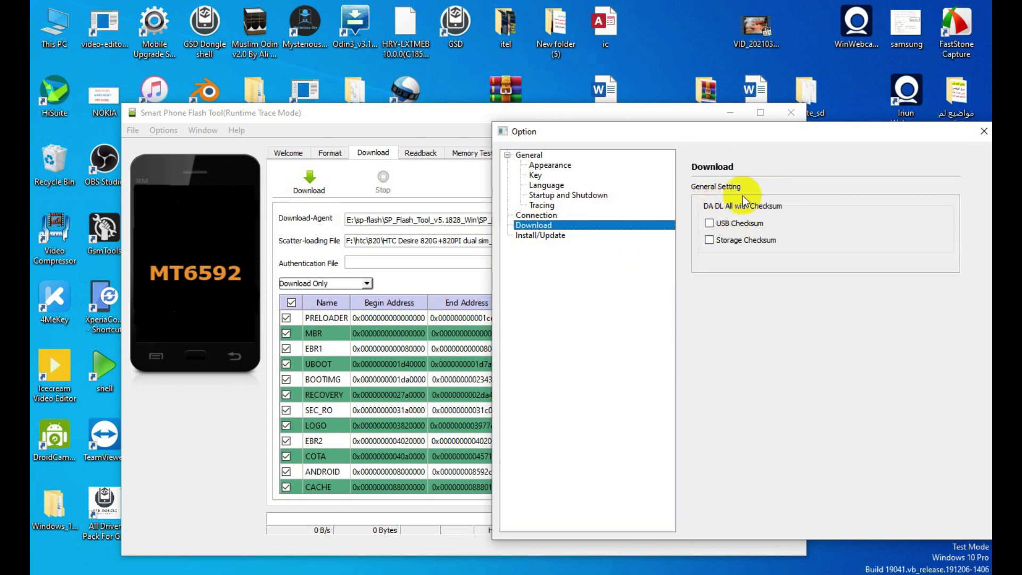
left_click(763, 564)
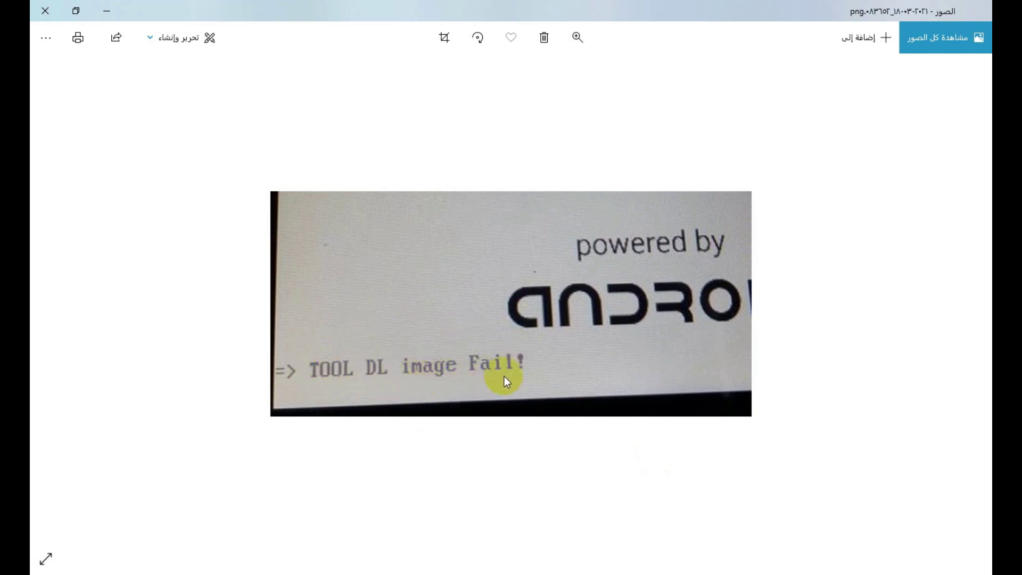
left_click(106, 11)
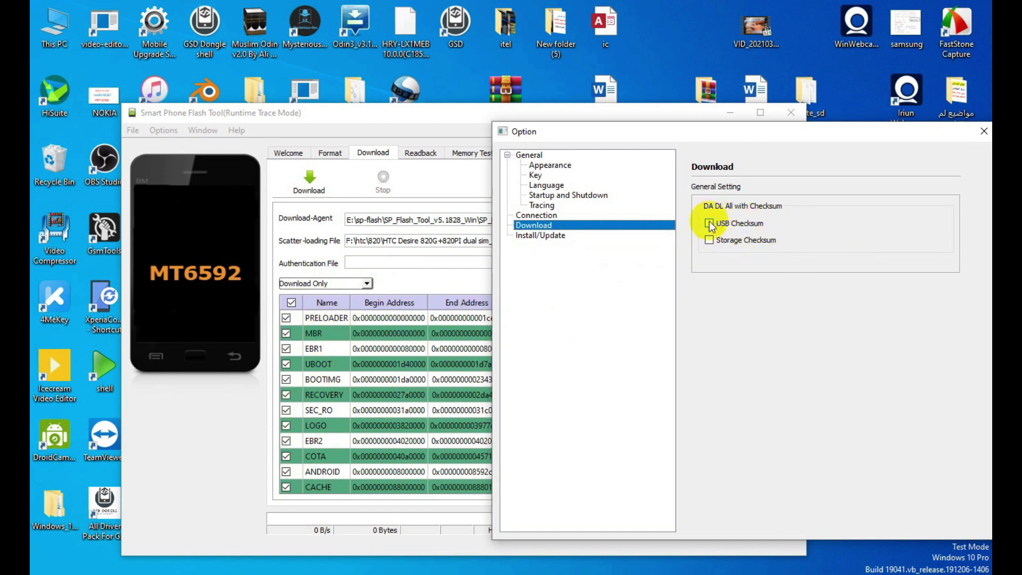
left_click(541, 235)
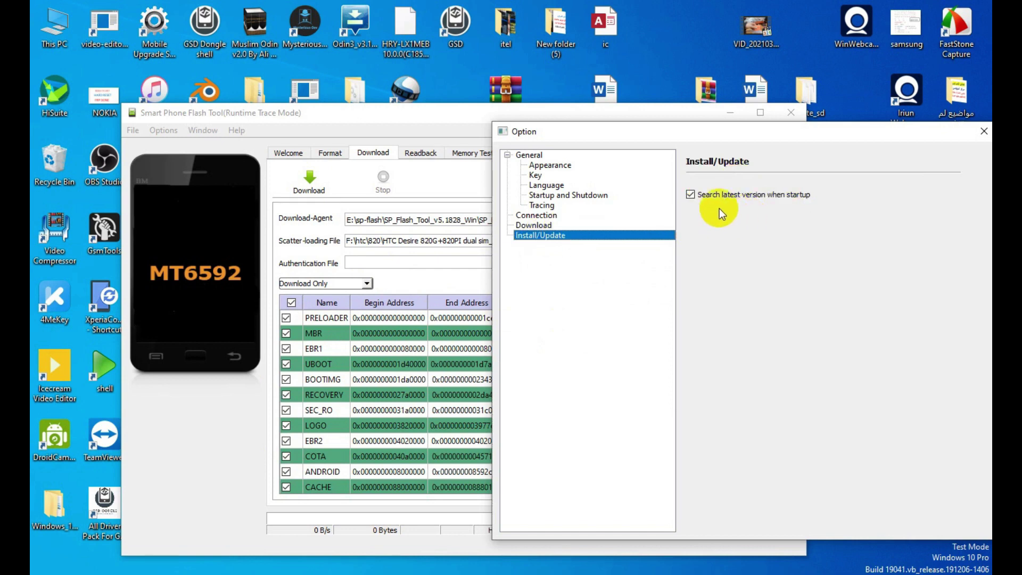
left_click(982, 132)
- Reposition the main window and read through the feature overview on the Welcome page
left_click_drag(523, 119, 505, 90)
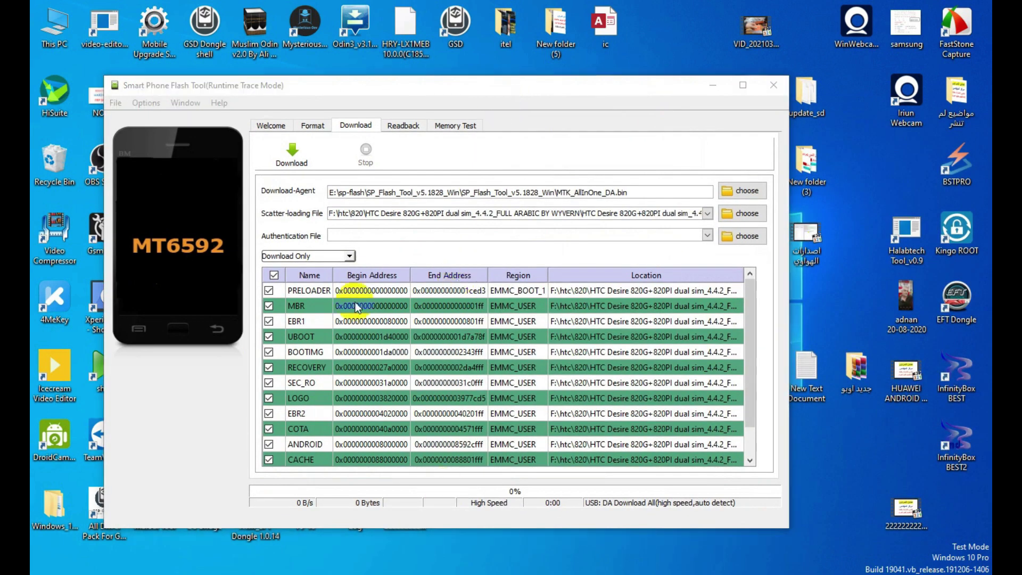
left_click(273, 158)
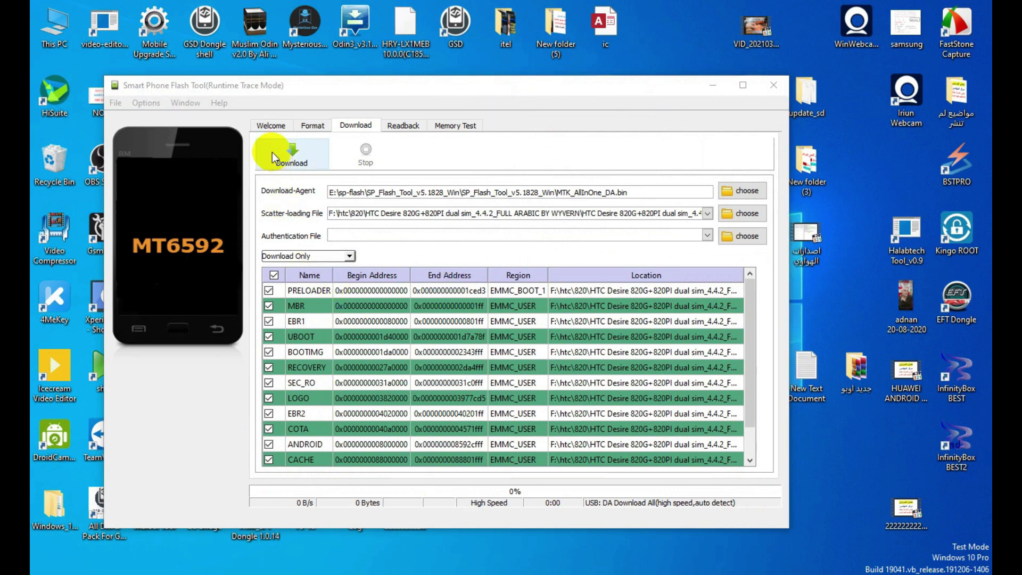
left_click(261, 127)
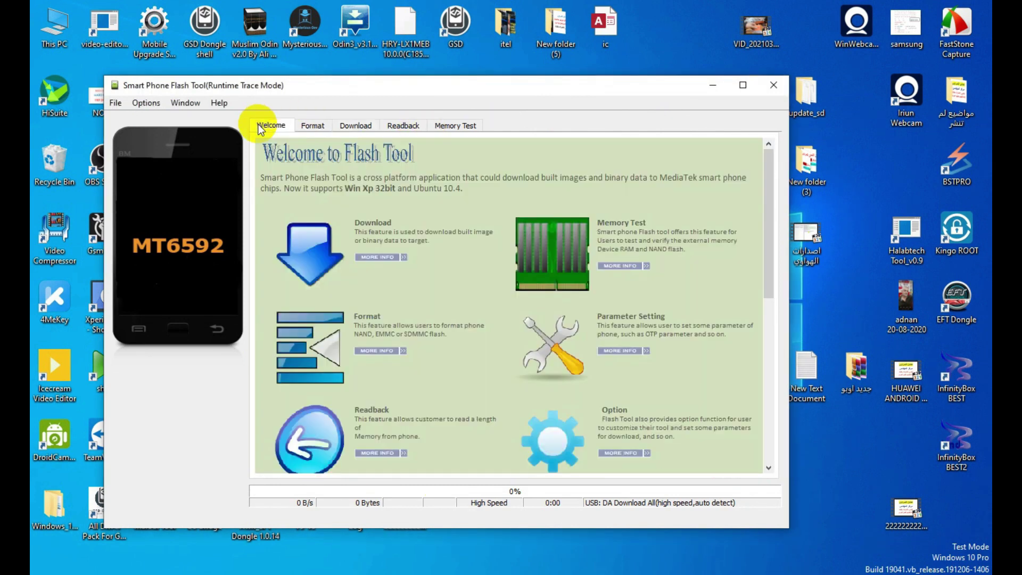
scroll(466, 304, "down", 3)
scroll(466, 305, "up", 3)
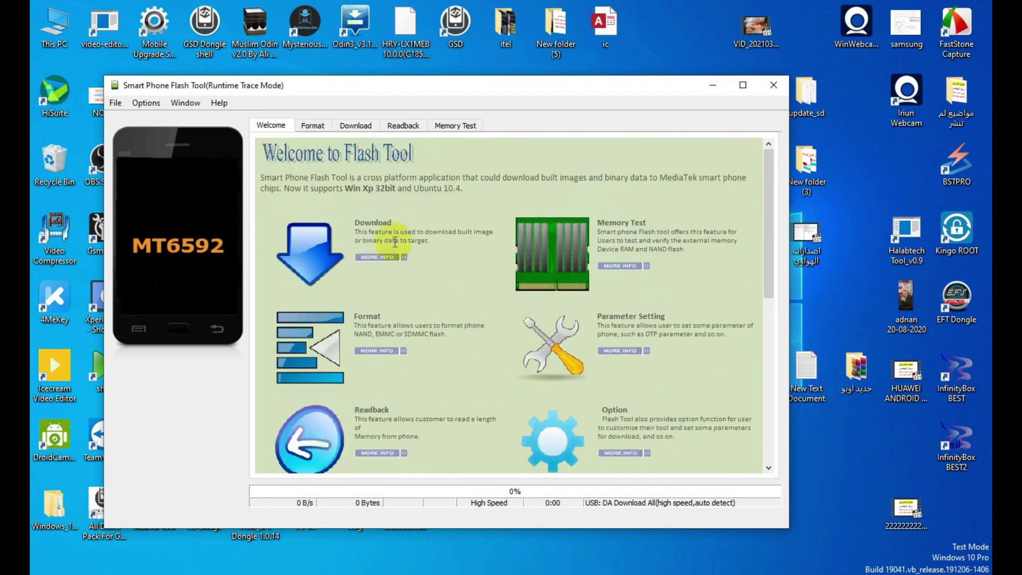
scroll(508, 329, "down", 6)
scroll(507, 333, "up", 3)
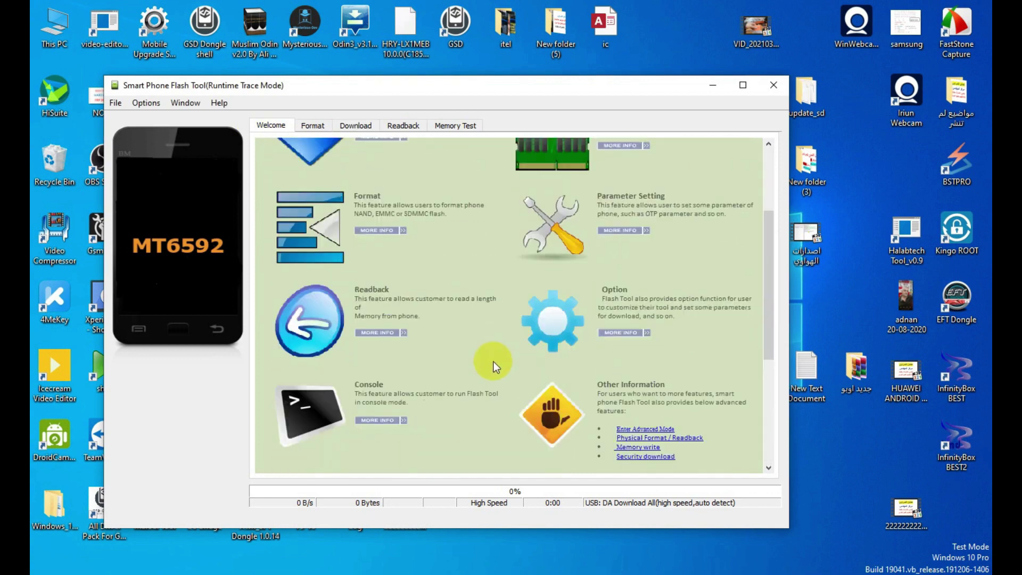
scroll(449, 277, "up", 3)
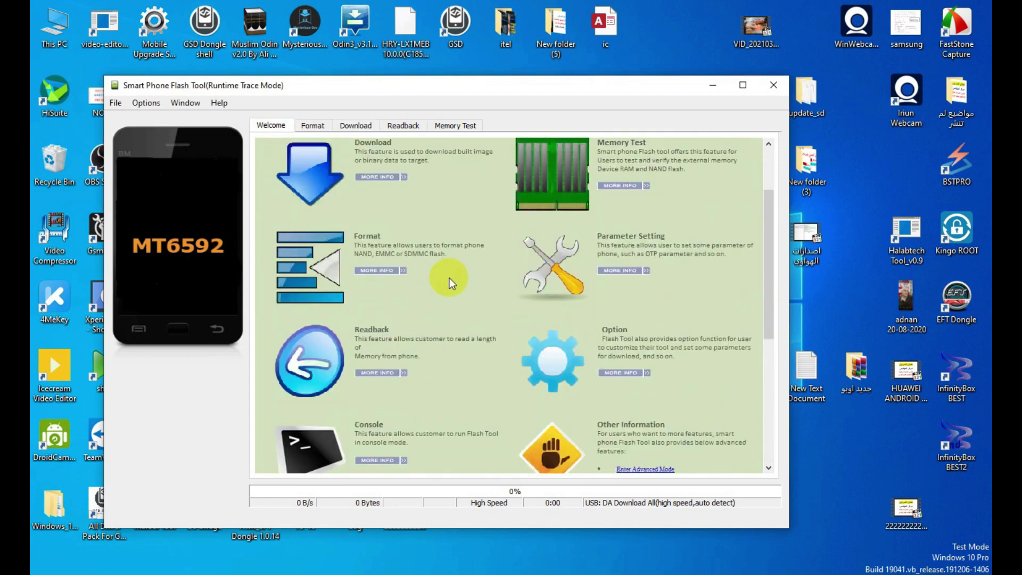
scroll(440, 270, "up", 1)
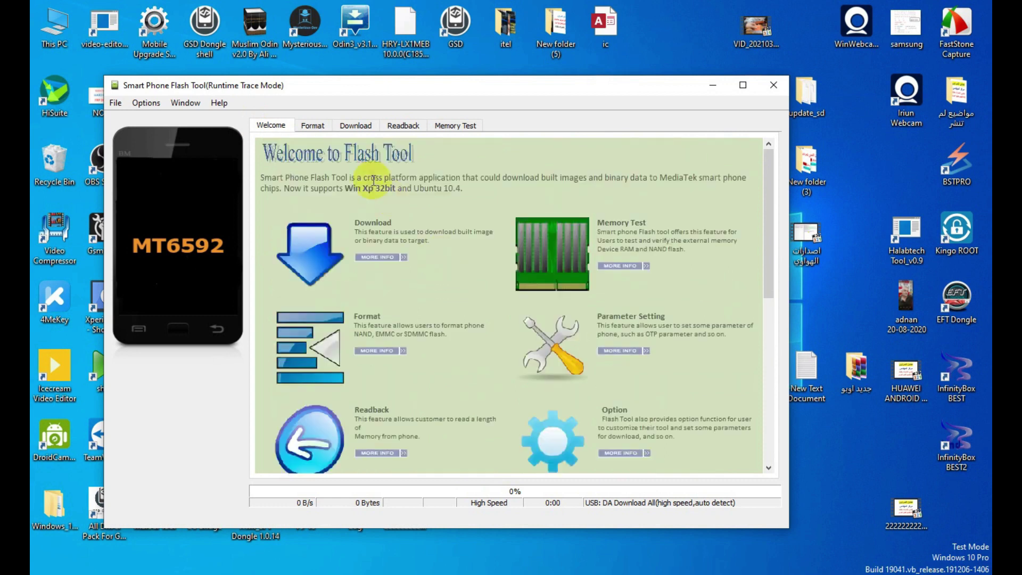
- Set the auto format flag to Format whole flash except Bootloader, and switch the format mode to Manual Format Flash
left_click(313, 126)
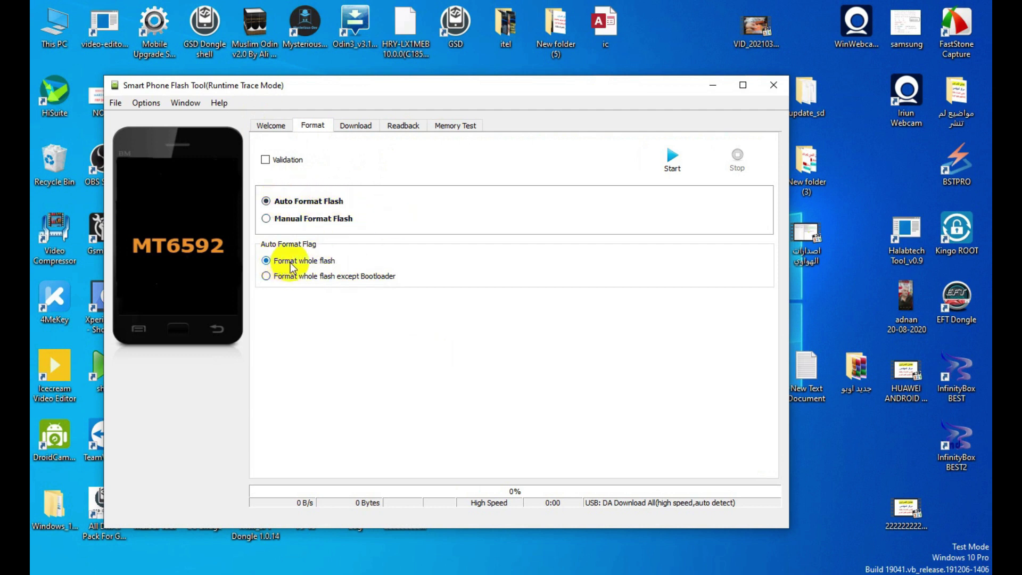
left_click(273, 280)
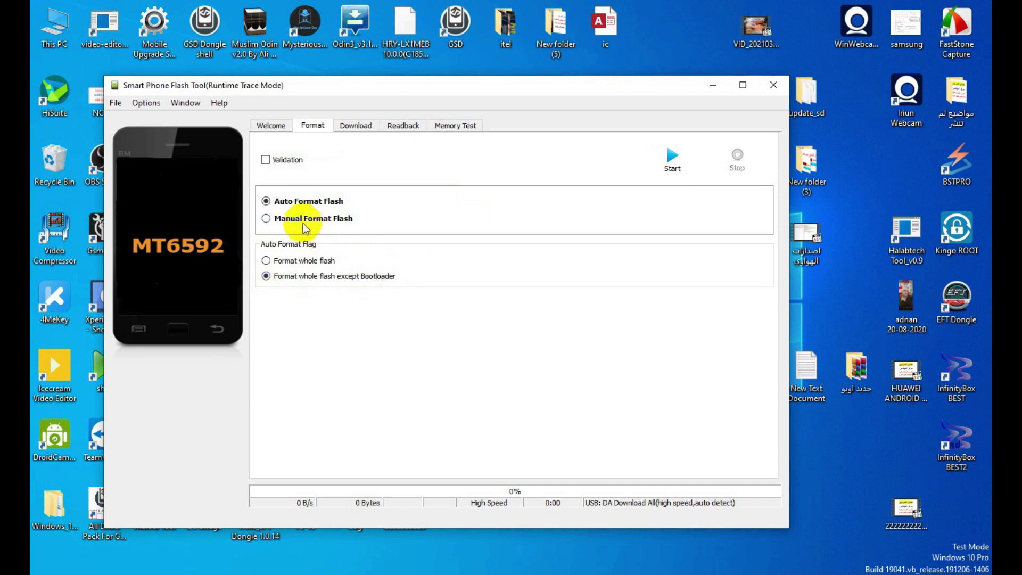
left_click(286, 221)
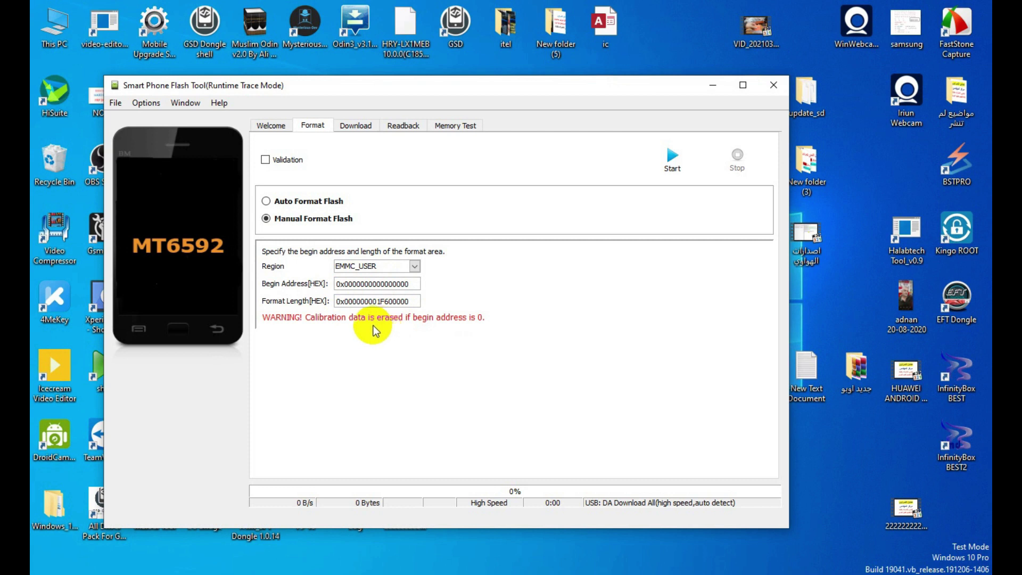
right_click(687, 11)
left_click(710, 39)
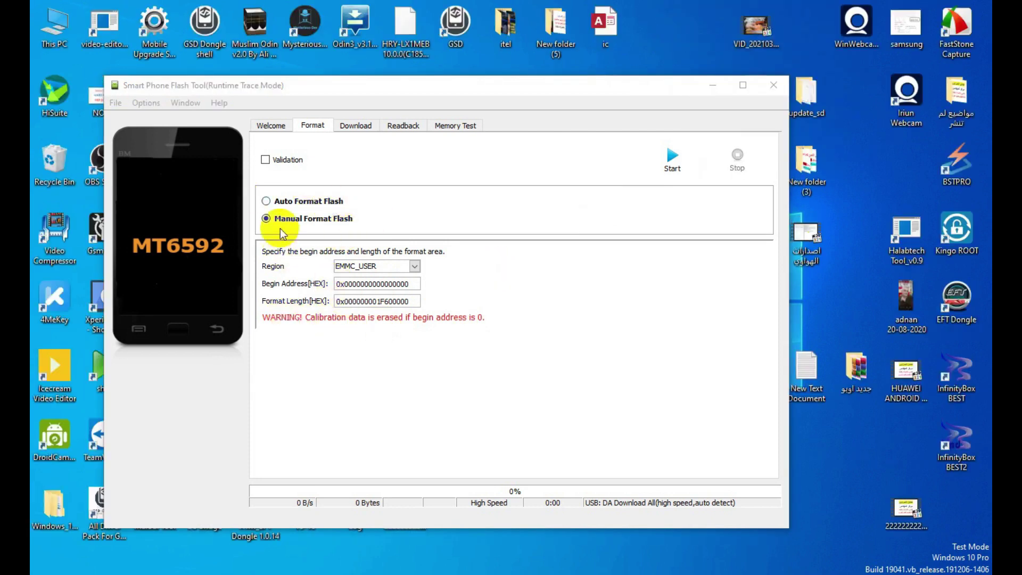
- Compare the two format modes and set the format mode back to Auto Format Flash
left_click(274, 203)
left_click(290, 220)
left_click(271, 201)
- Examine the Download page's Download-Agent path, the list of recent scatter-loading files and the Authentication File field
left_click(356, 125)
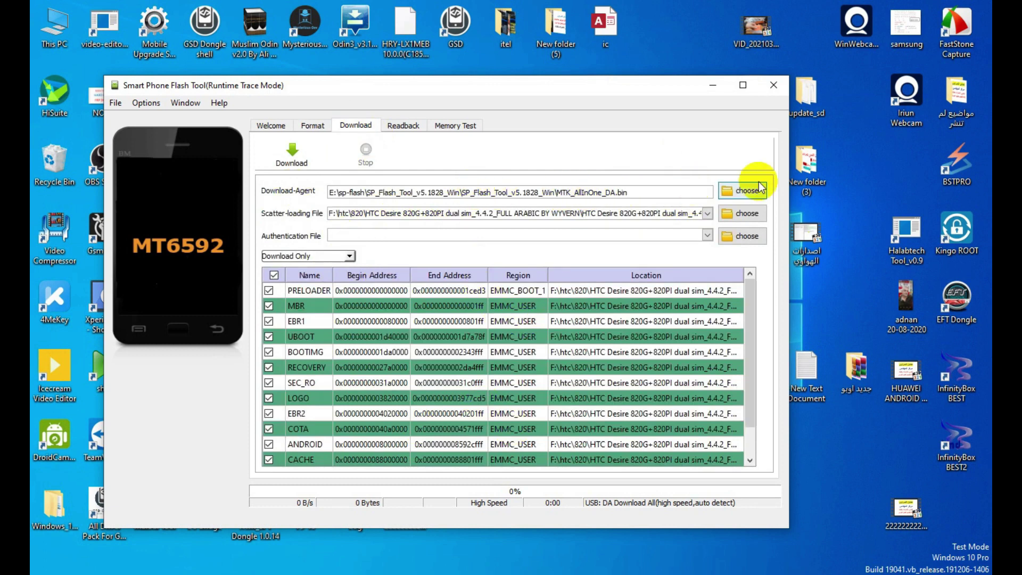
left_click_drag(623, 195, 524, 193)
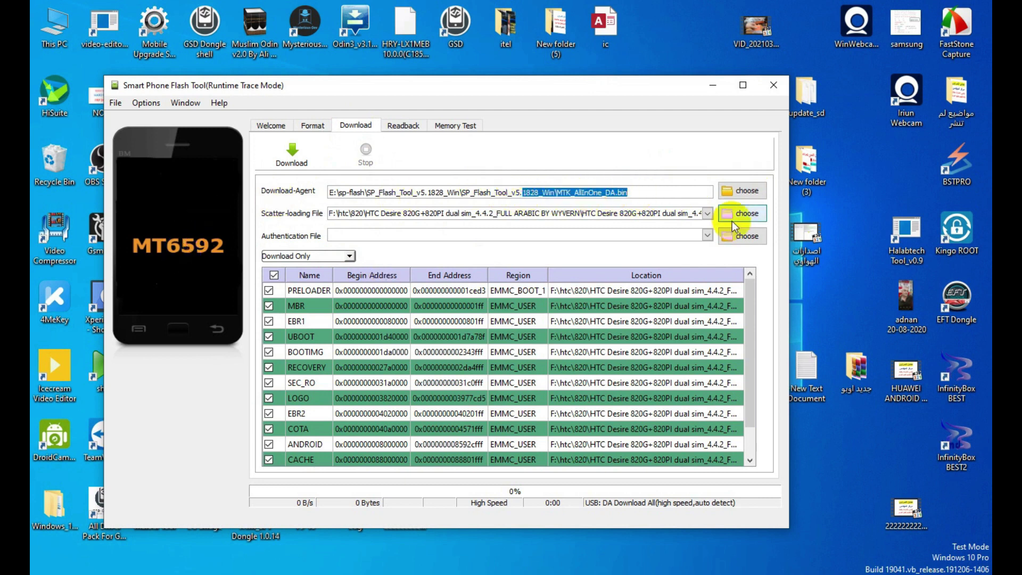
triple_click(646, 213)
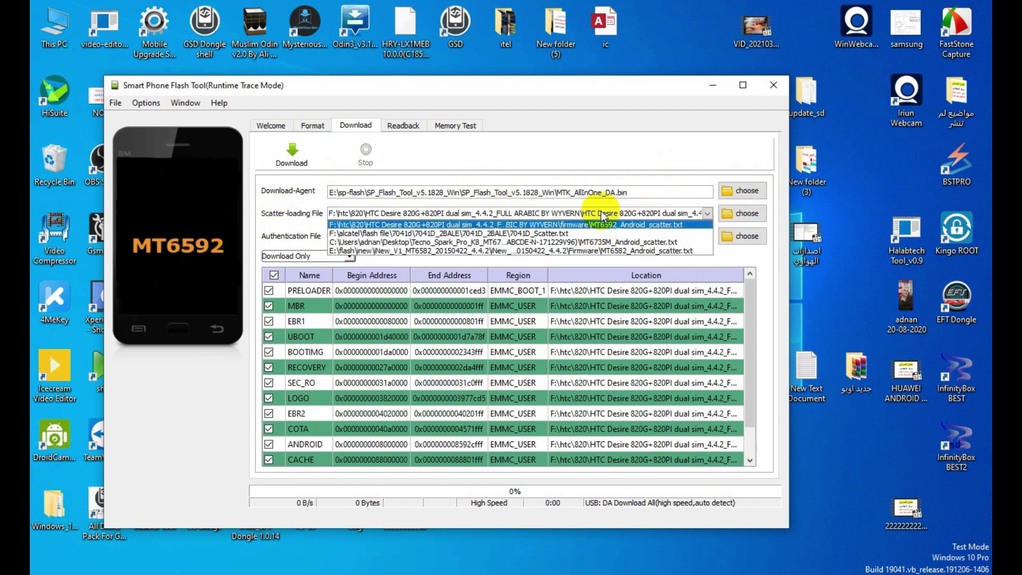
left_click(660, 236)
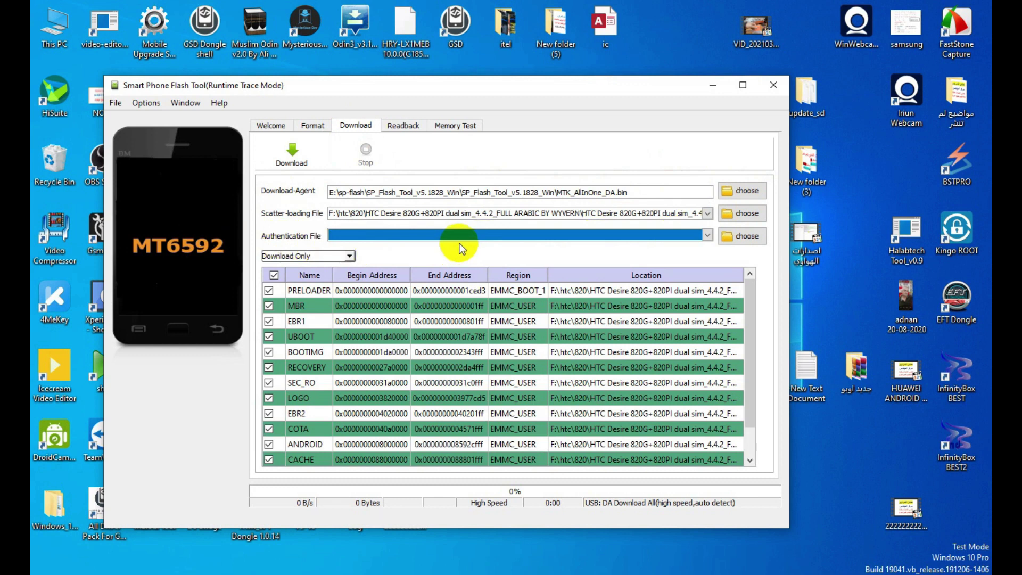
- View the Readback page, refresh the desktop, and view the RAM test methods on the Memory Test page
left_click(402, 131)
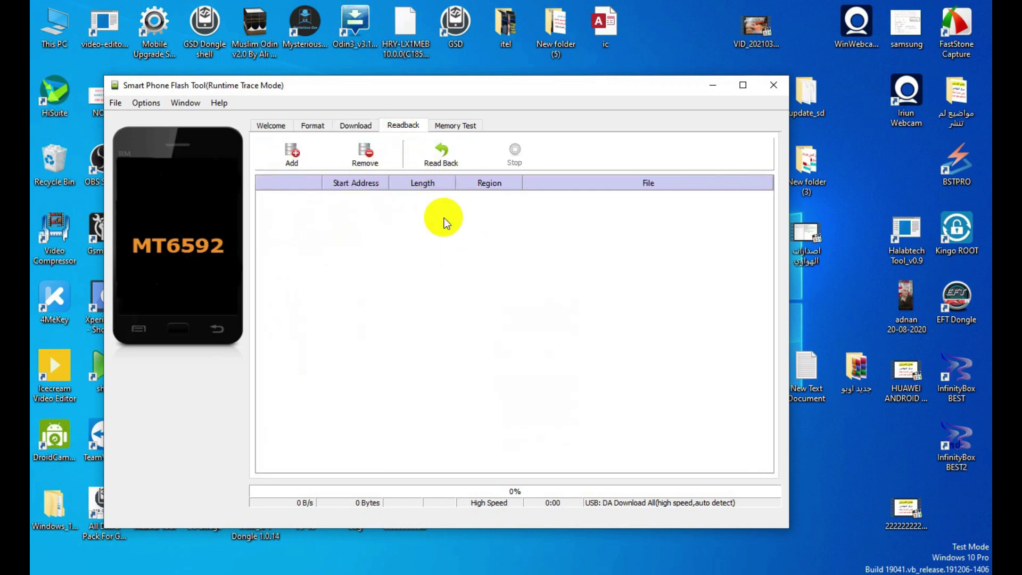
right_click(664, 19)
left_click(679, 59)
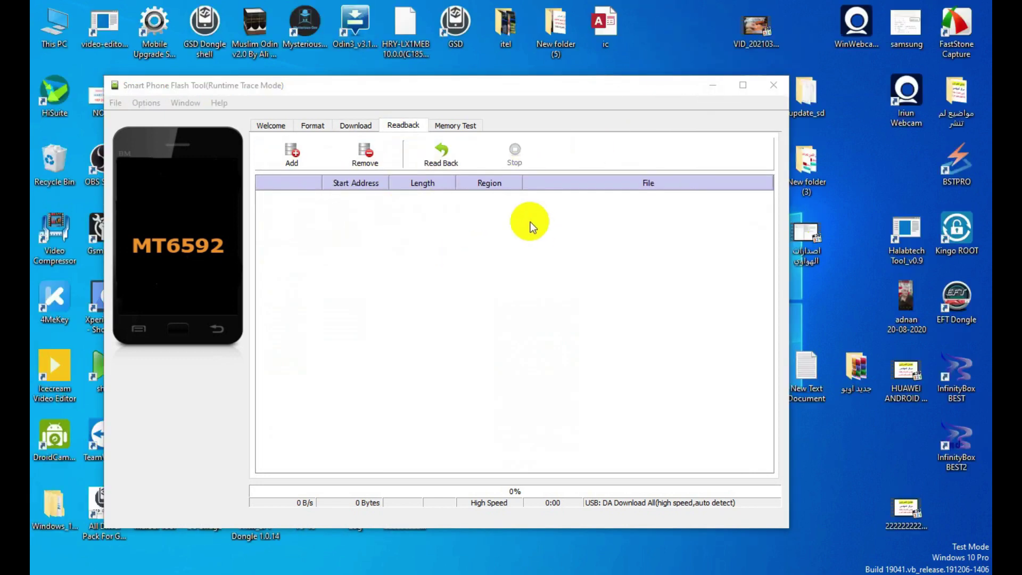
right_click(647, 13)
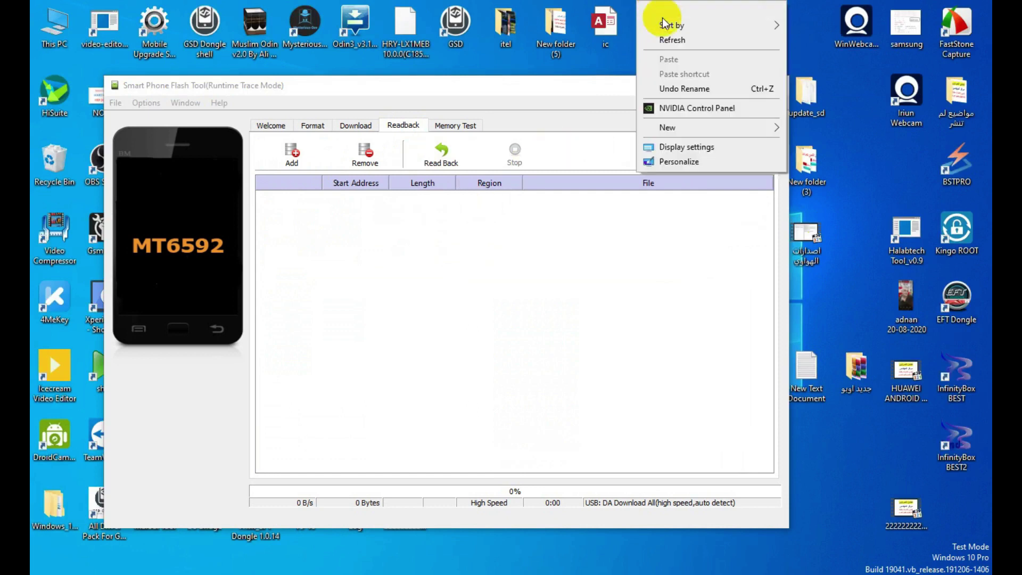
left_click(672, 40)
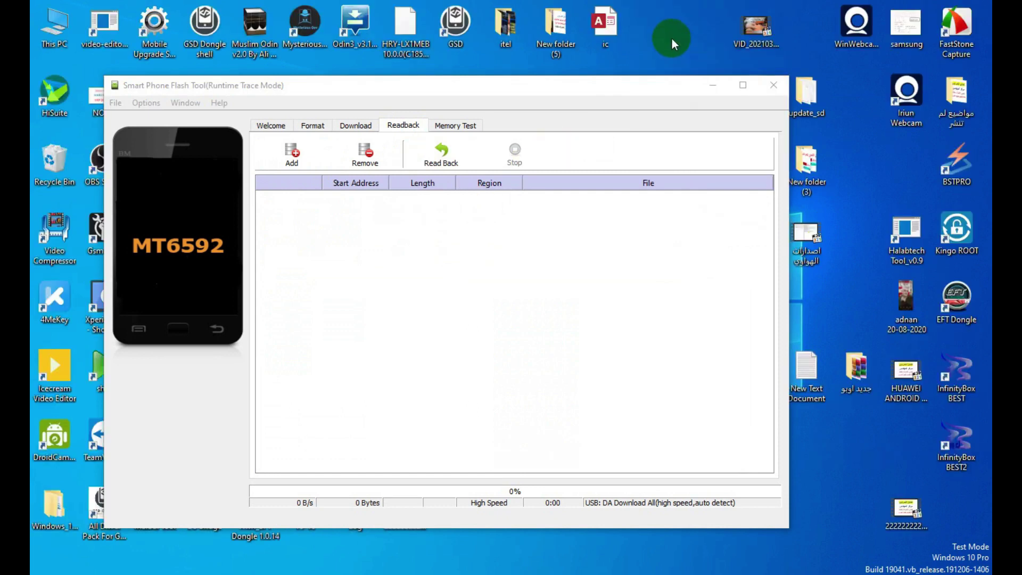
right_click(666, 2)
left_click(699, 43)
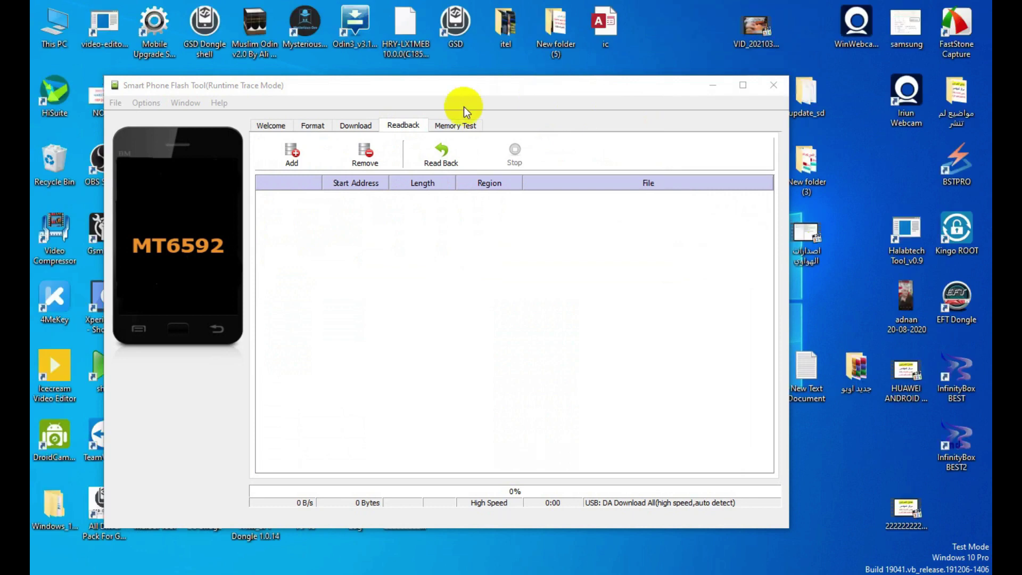
left_click(450, 124)
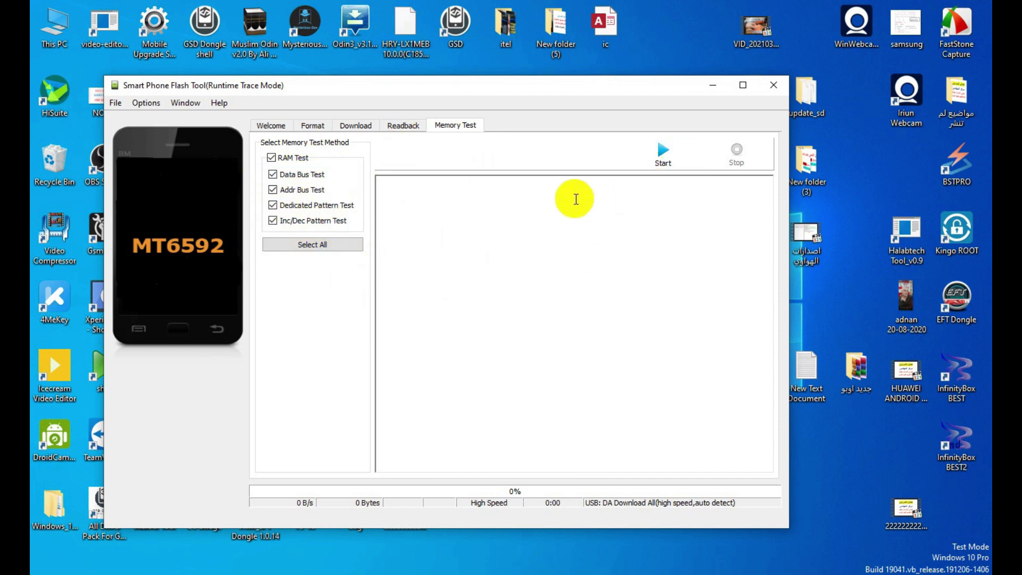
- Return to the Download page and refresh the desktop
left_click(352, 125)
right_click(643, 6)
left_click(673, 40)
right_click(647, 6)
left_click(670, 40)
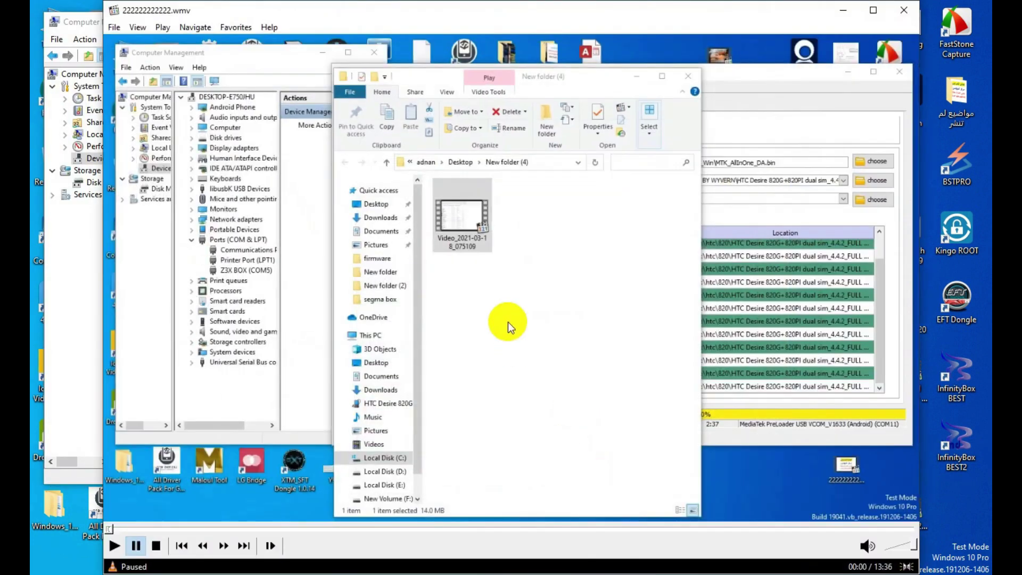
- Close the 222222222222.wmv recording and play the 1.wmv recording in full screen instead
key("space")
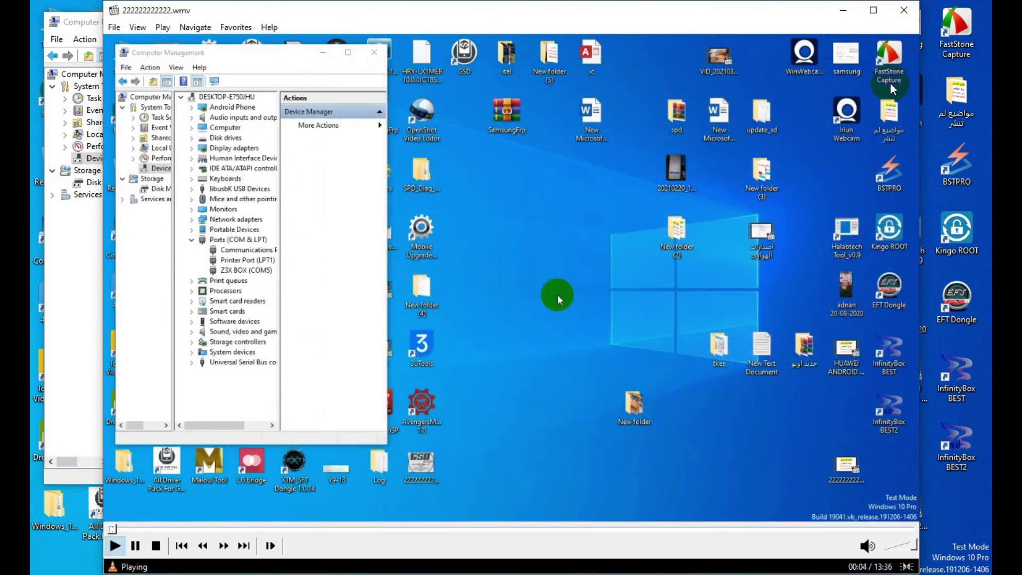
left_click(904, 10)
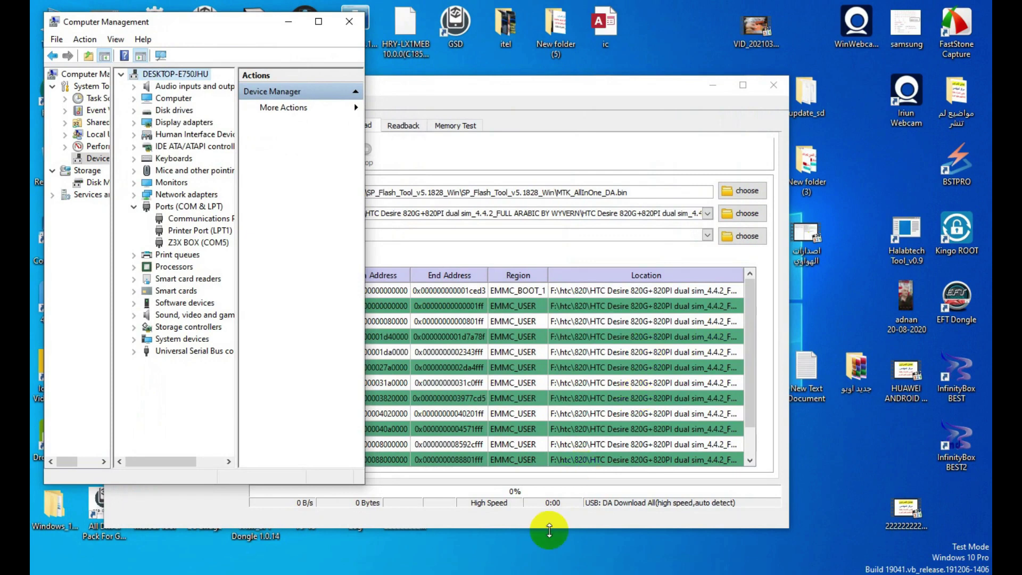
mouse_move(439, 574)
mouse_move(468, 495)
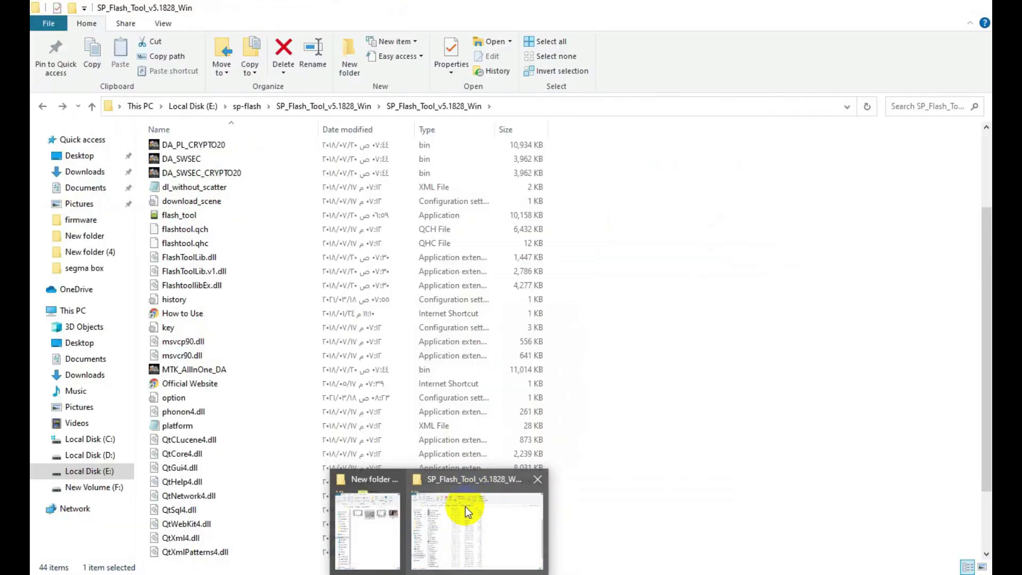
left_click(389, 526)
double_click(467, 155)
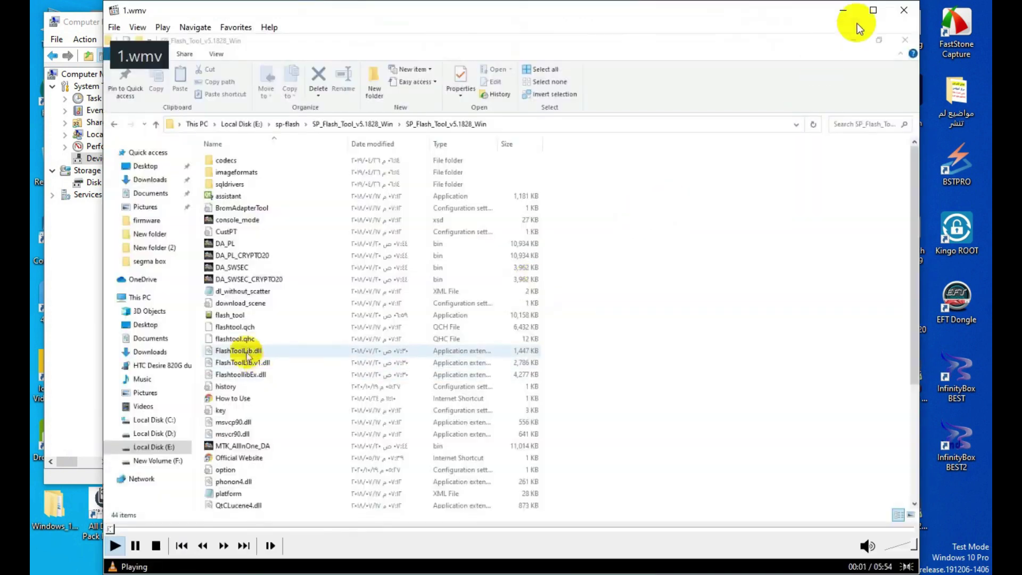
left_click(874, 10)
double_click(679, 123)
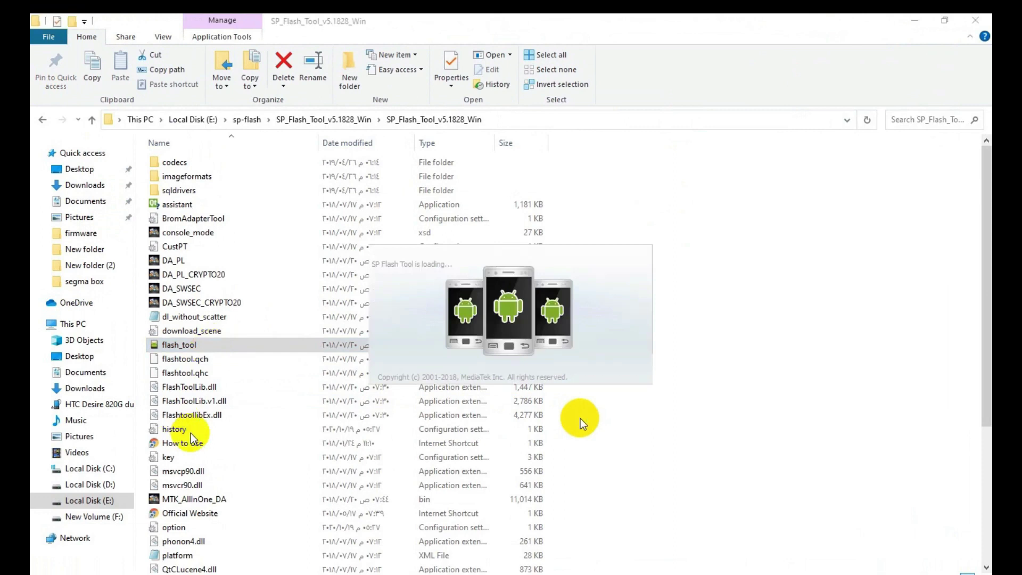
- Skip ahead through the recording and watch the Download Agent selection and the flash attempt in Download Only mode
mouse_move(137, 560)
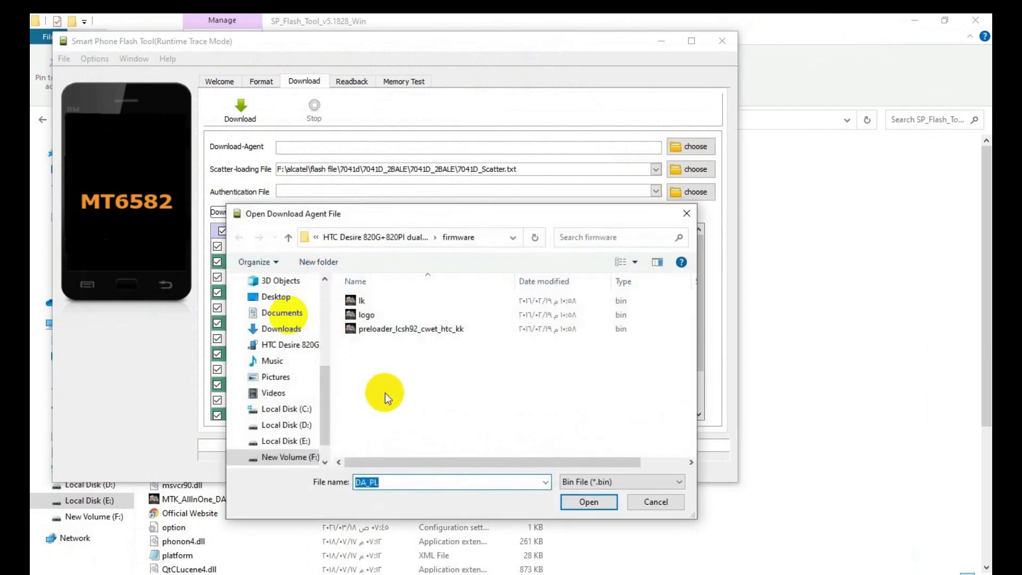
mouse_move(220, 561)
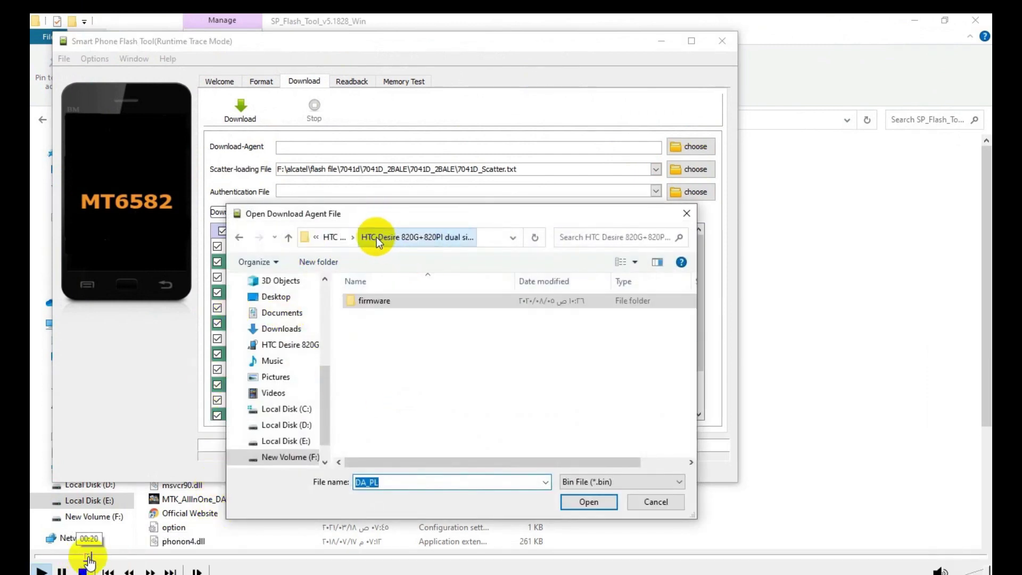
left_click(87, 559)
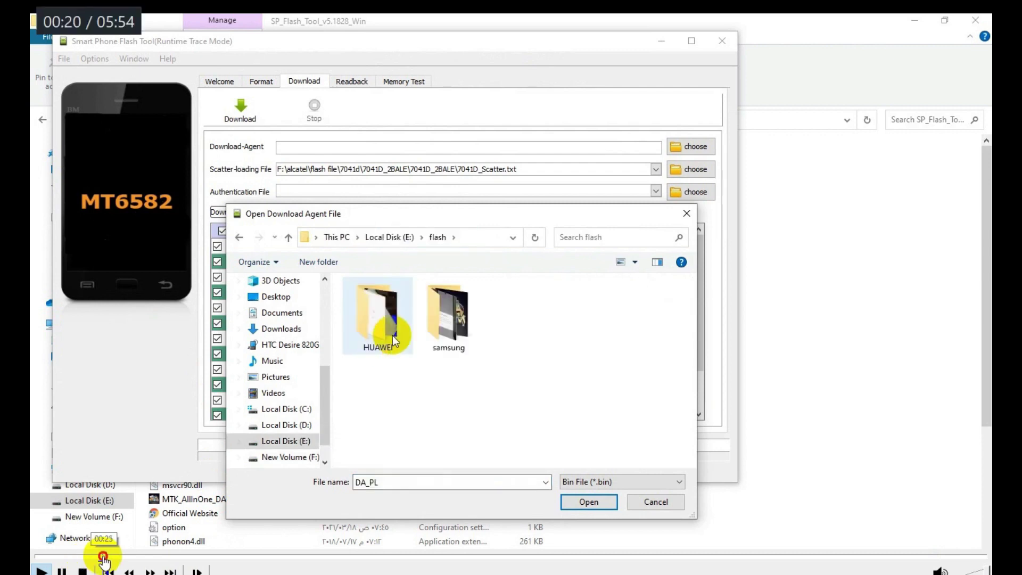
left_click(103, 557)
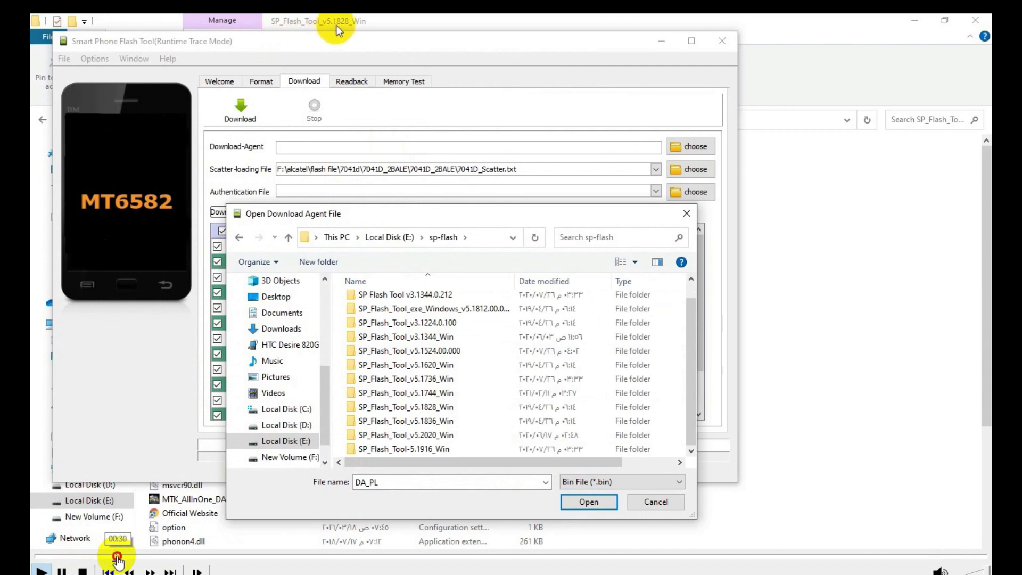
left_click(139, 559)
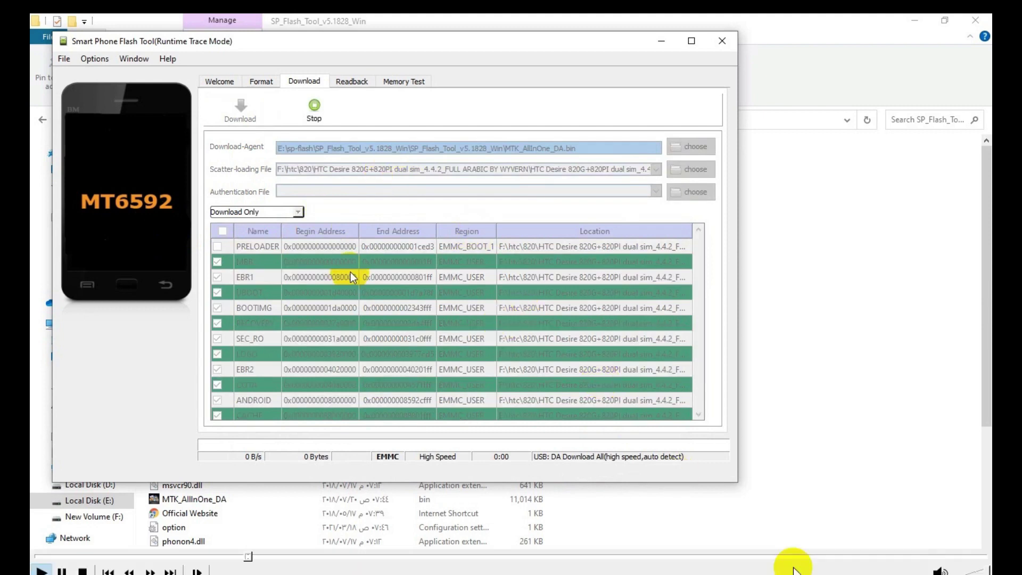
scroll(787, 559, "up", 1)
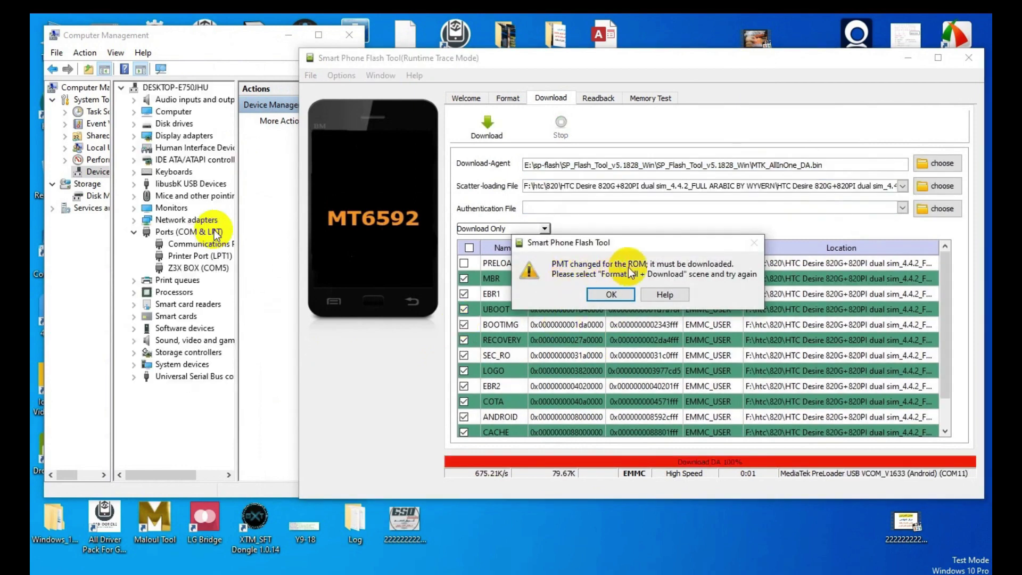
left_click(389, 269)
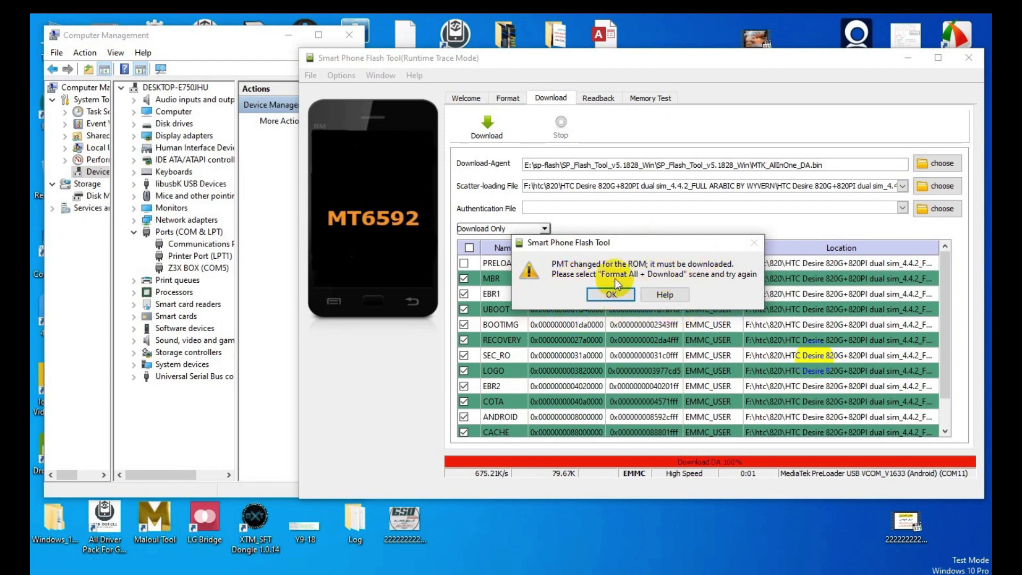
- Dismiss the PMT warning, clear all partition selections and select only ANDROID
left_click(611, 294)
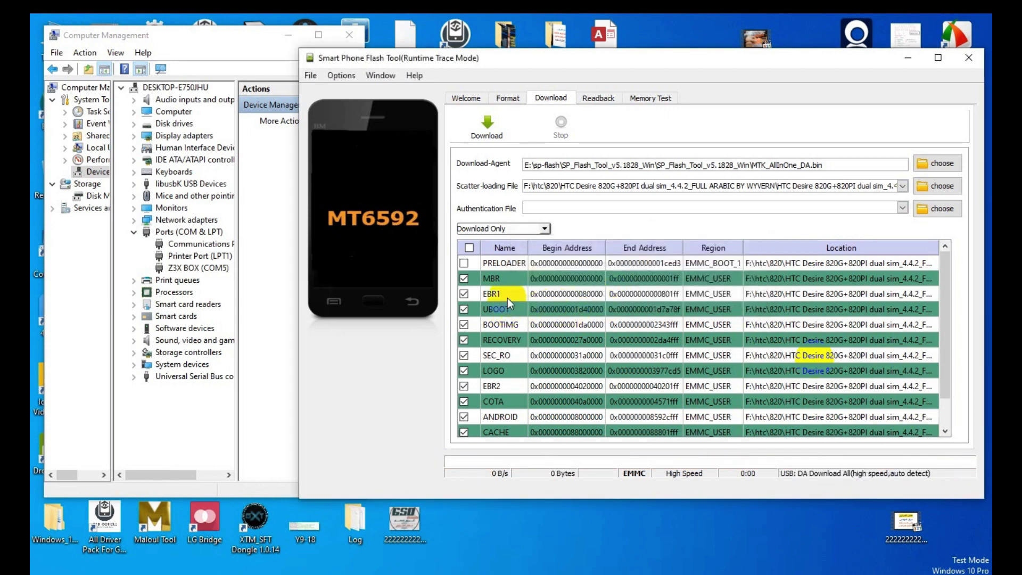
left_click(469, 248)
scroll(469, 367, "down", 1)
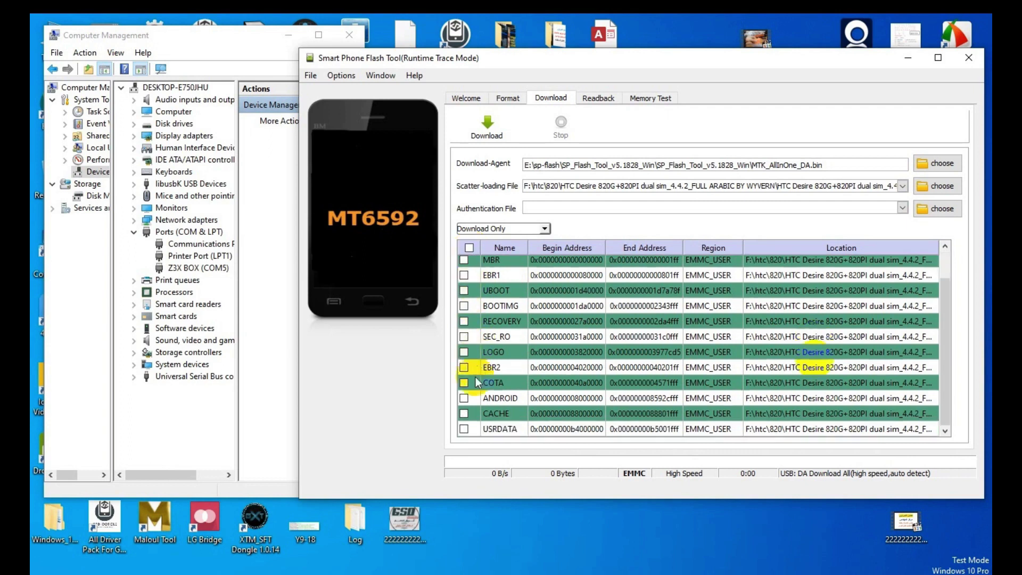
left_click(465, 399)
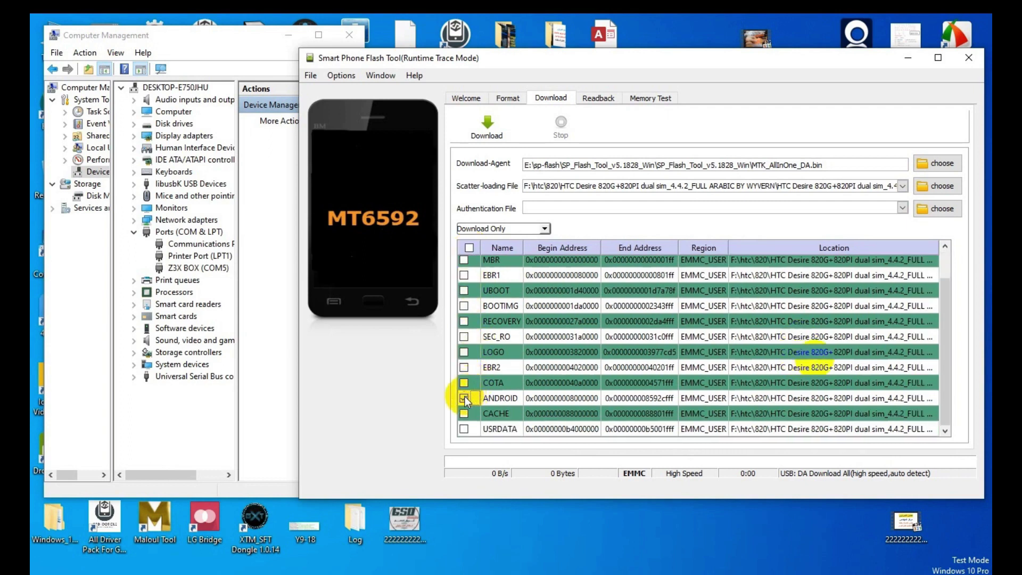
- Set the download scene to Format All + Download and start flashing the firmware
left_click(481, 228)
left_click(486, 240)
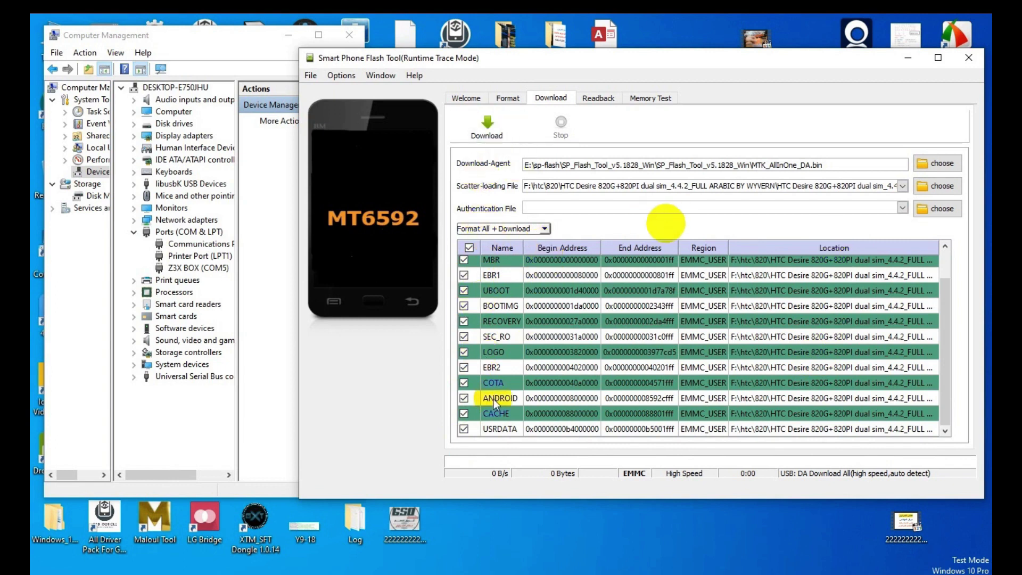
left_click(490, 130)
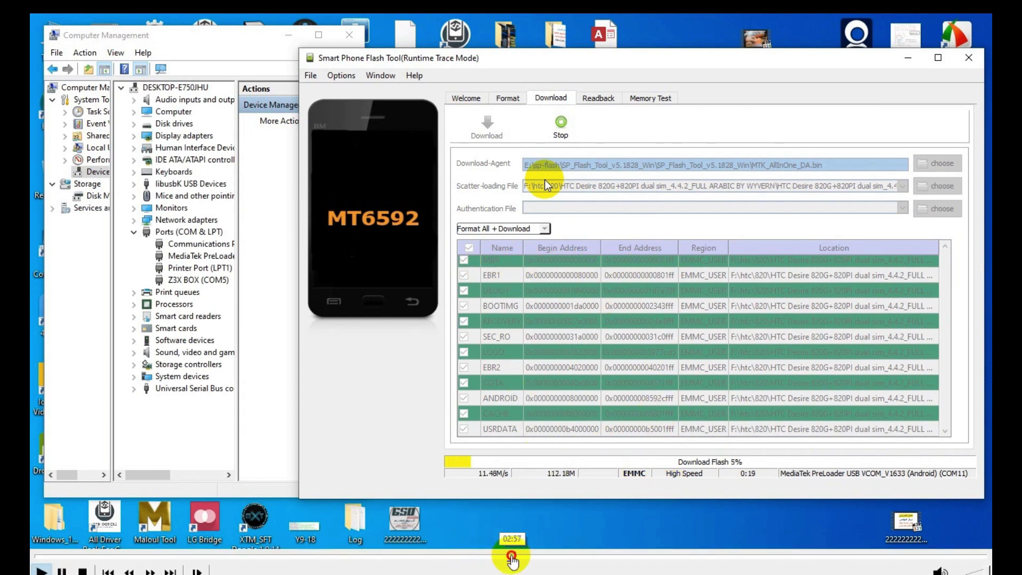
- Skip ahead through the recorded flashing progress to its completion
left_click_drag(551, 559, 708, 559)
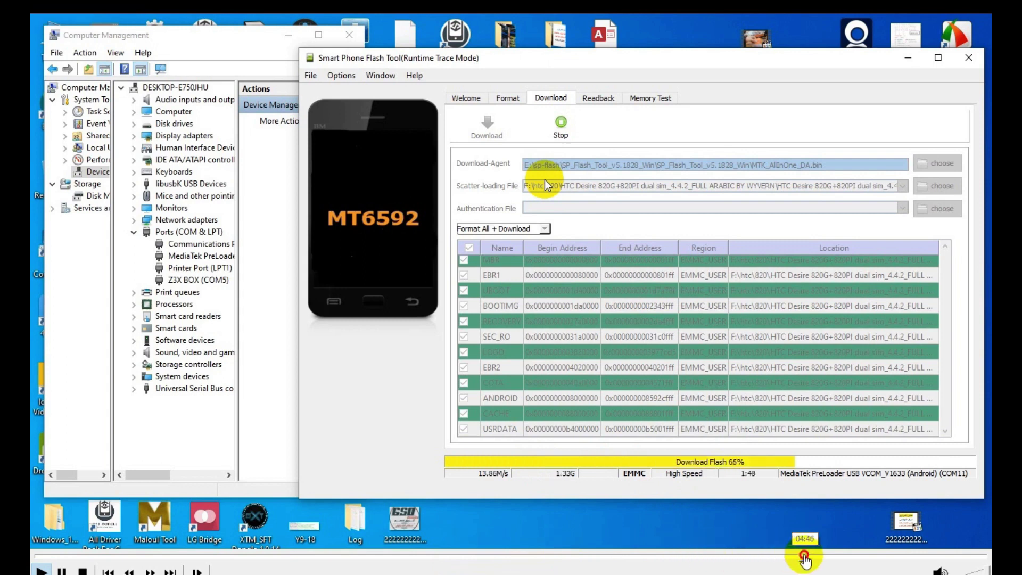
left_click(803, 558)
left_click(829, 557)
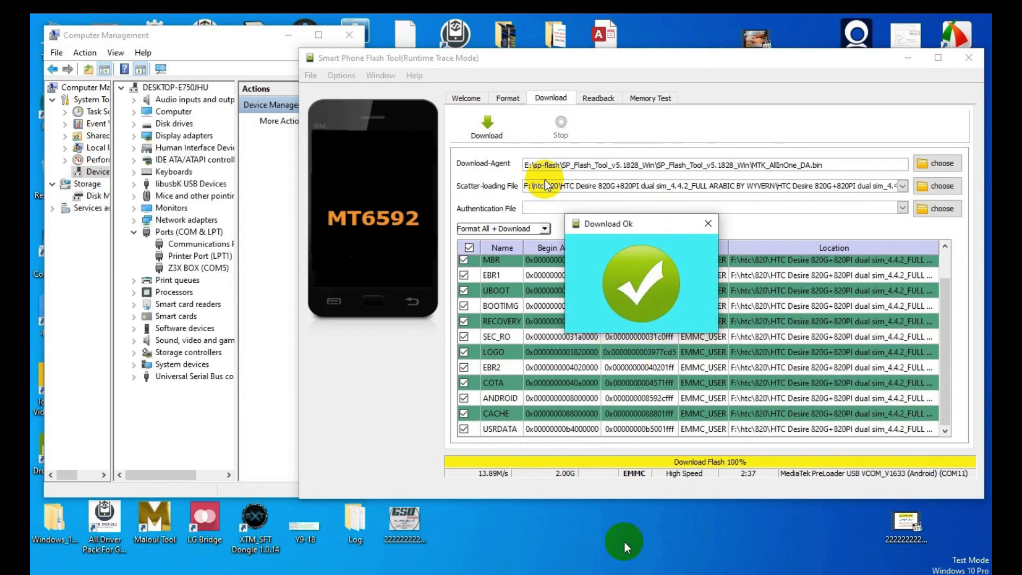
- Mute the phone video VID_20210318_080917.mp4 and skip ahead to 00:32 to watch the flashed phone start up
mouse_move(602, 571)
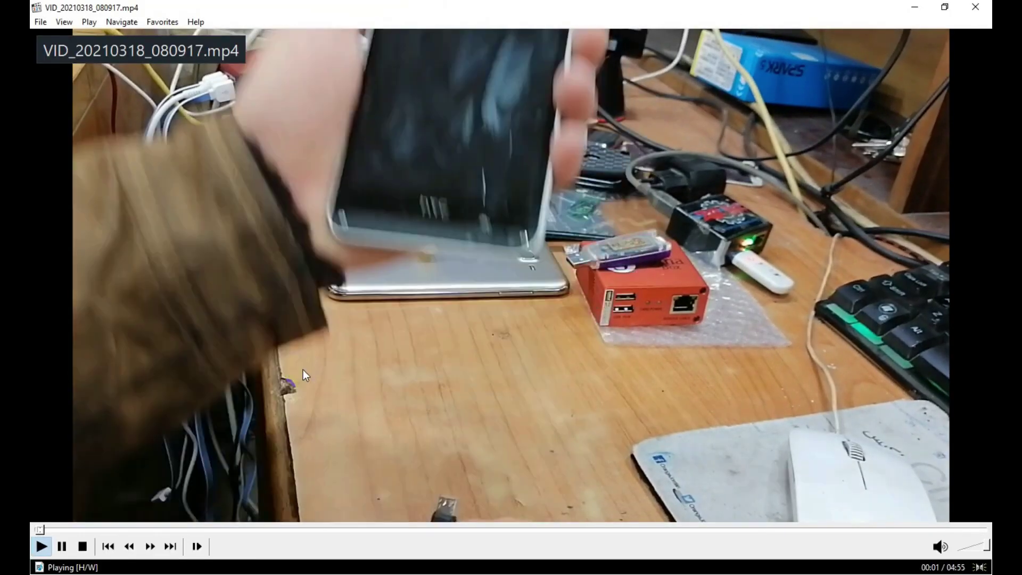
left_click(303, 370)
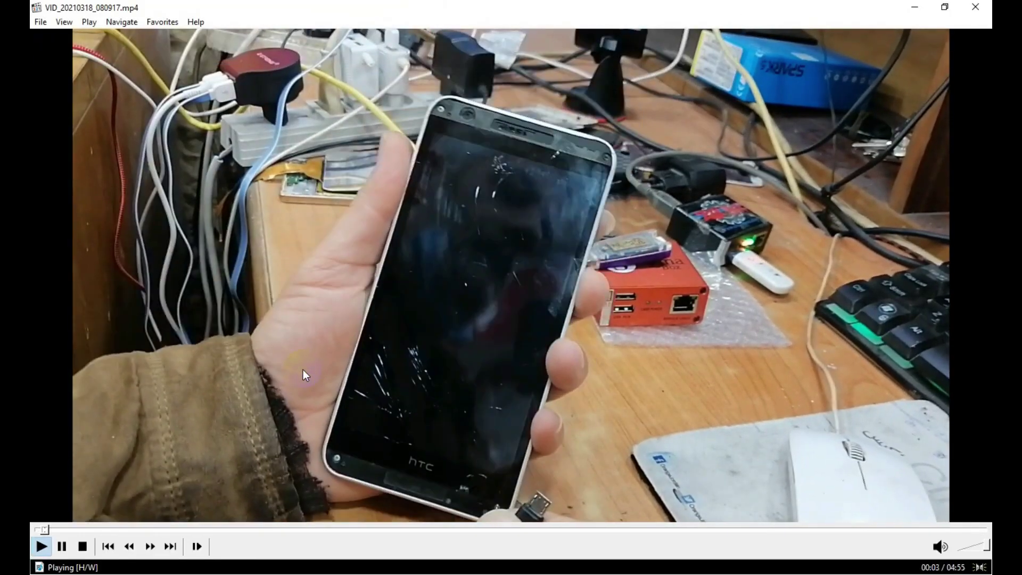
left_click(74, 441)
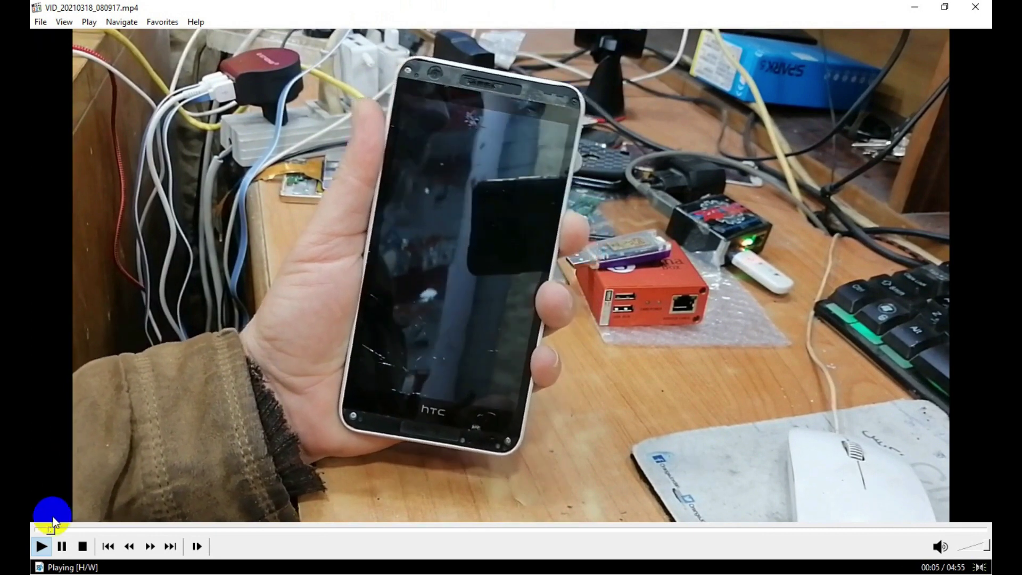
left_click(981, 553)
left_click(961, 547)
left_click(228, 491)
left_click(85, 537)
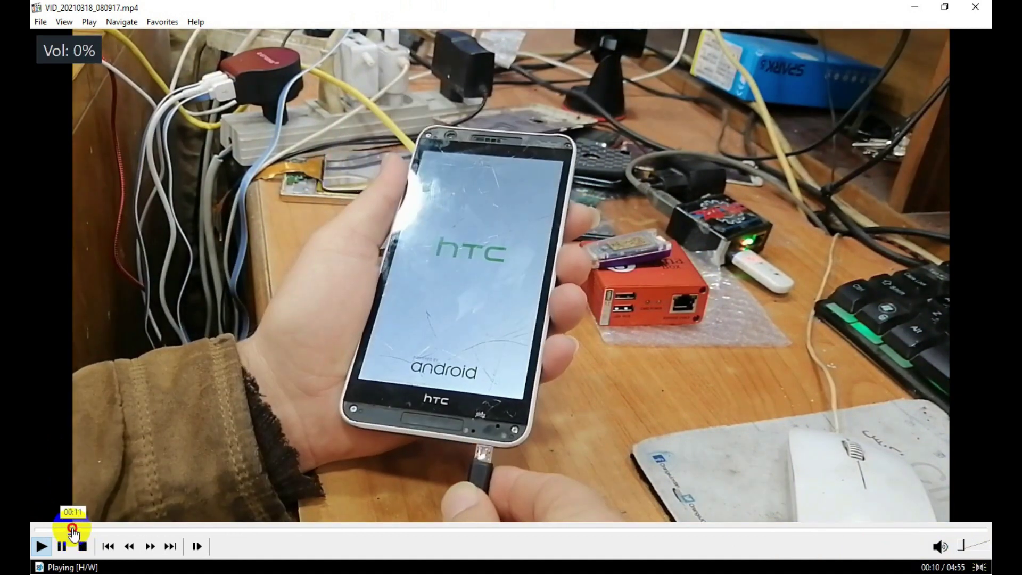
left_click(135, 529)
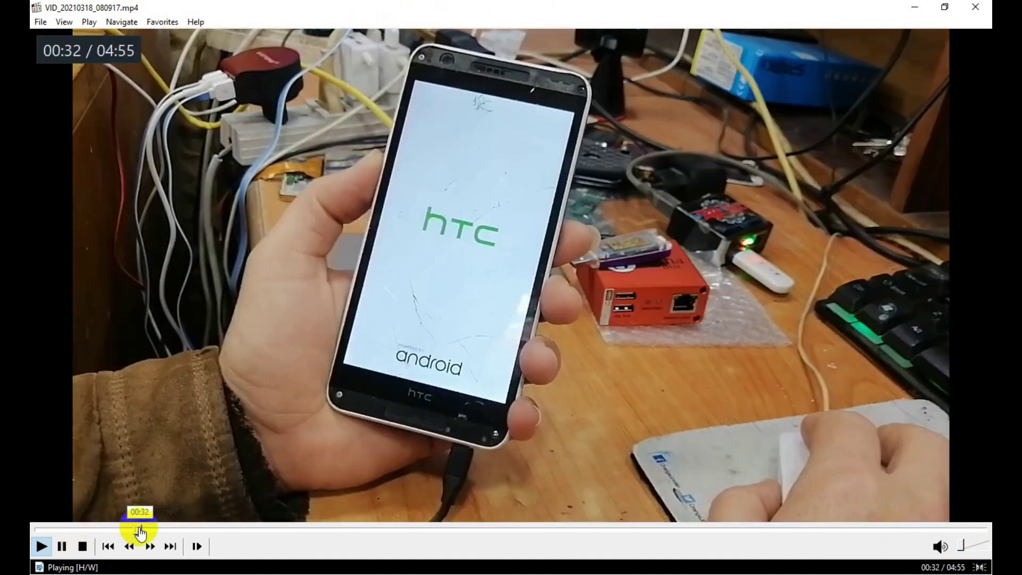
- Skip ahead through the phone video to about 03:10, past the long HTC boot screen and the initial setup pages
left_click(195, 531)
left_click(264, 530)
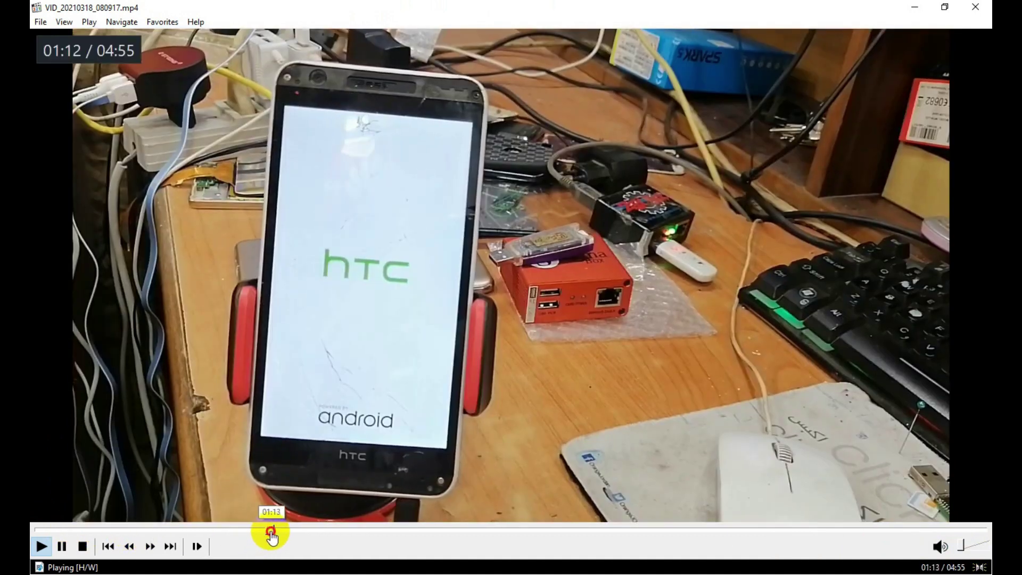
left_click(342, 531)
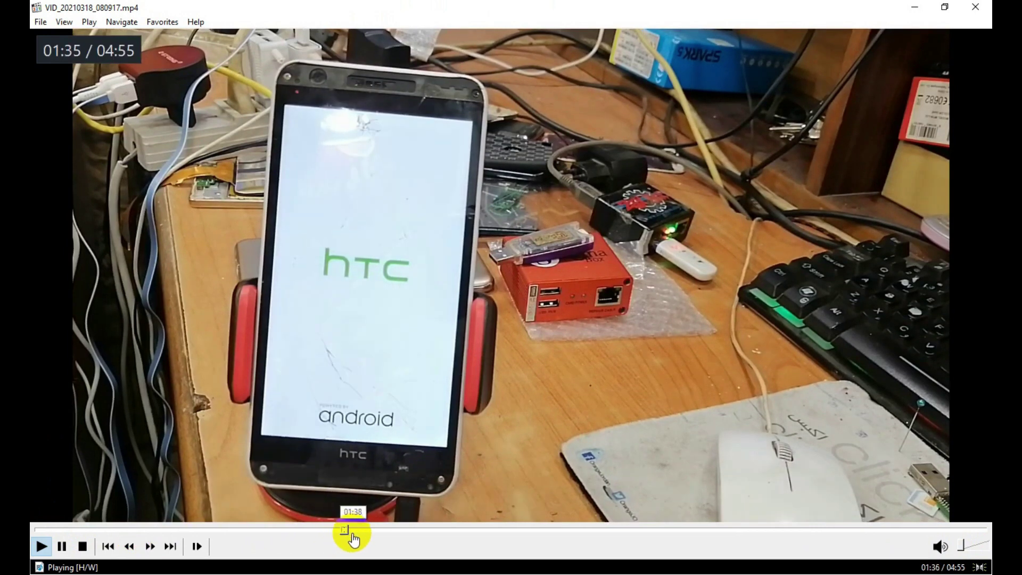
left_click(426, 530)
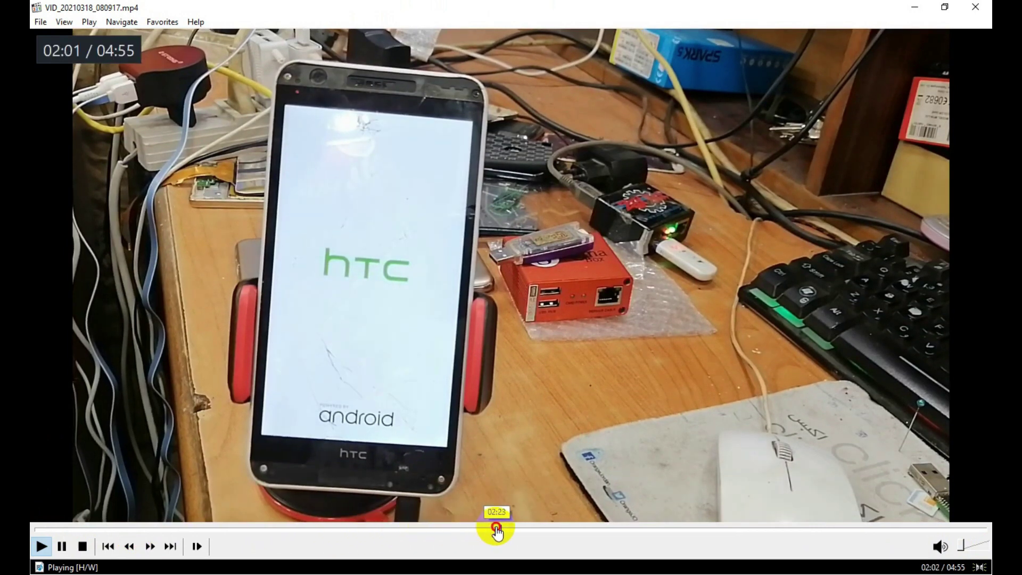
left_click(503, 530)
left_click(554, 531)
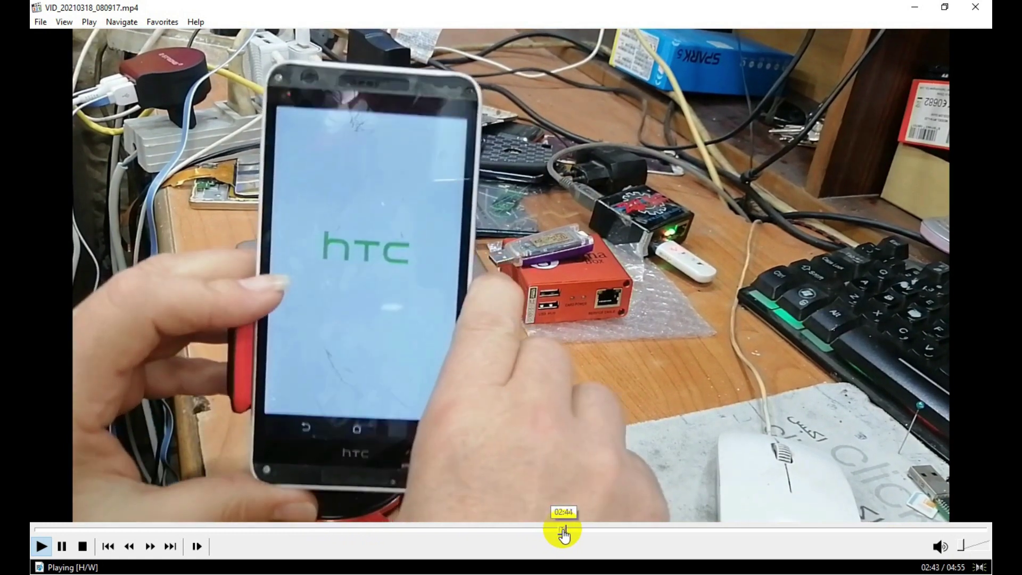
left_click(605, 531)
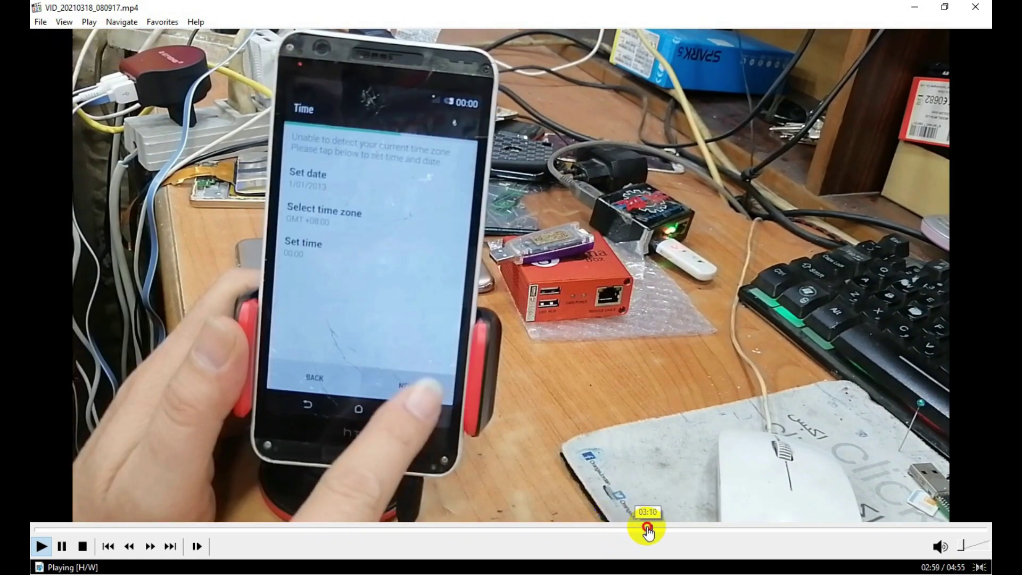
left_click(649, 531)
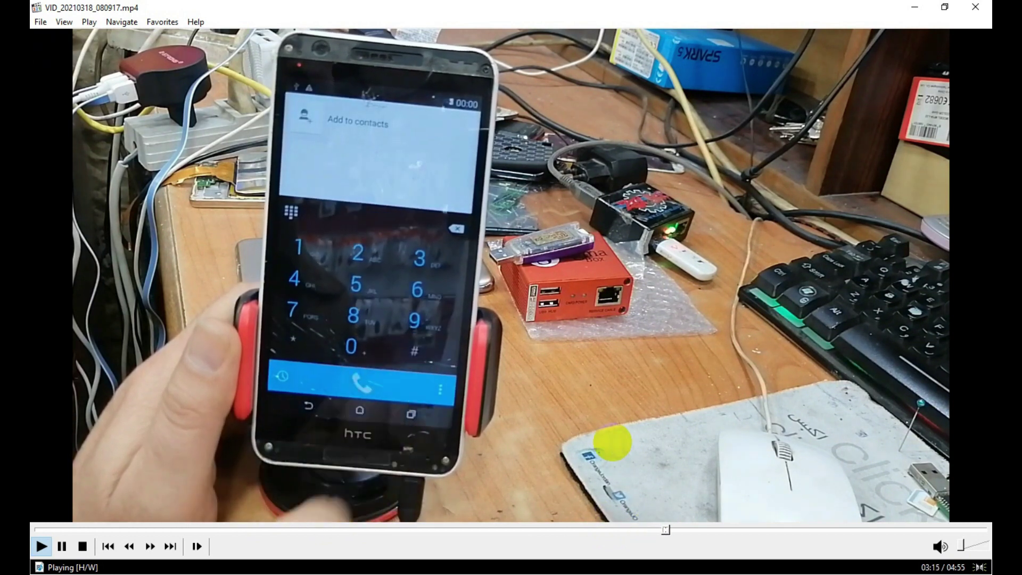
- Pause the phone video on the IMEI dialog, and resume it to watch up to the Allow USB debugging prompt
left_click(491, 394)
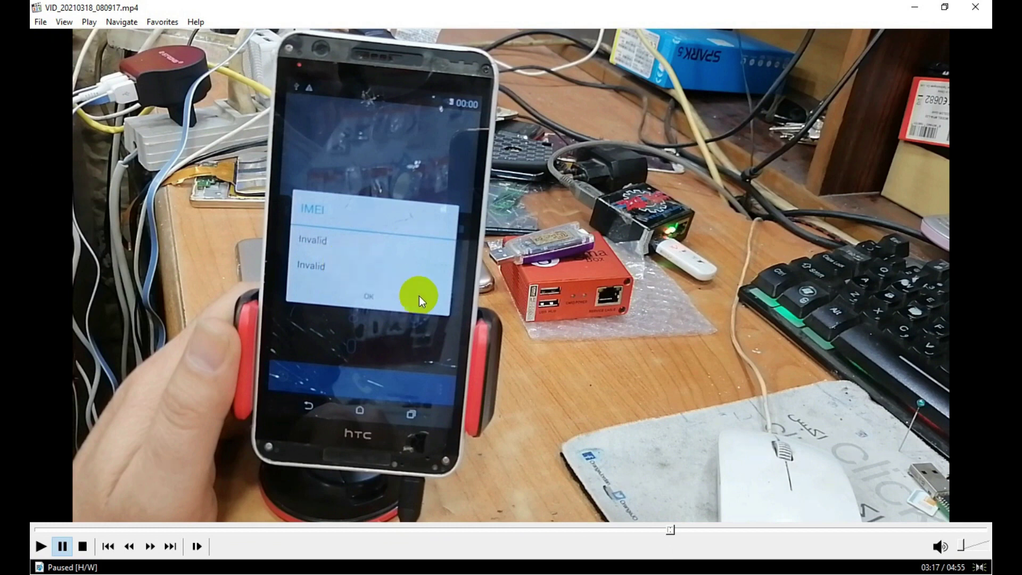
left_click(602, 414)
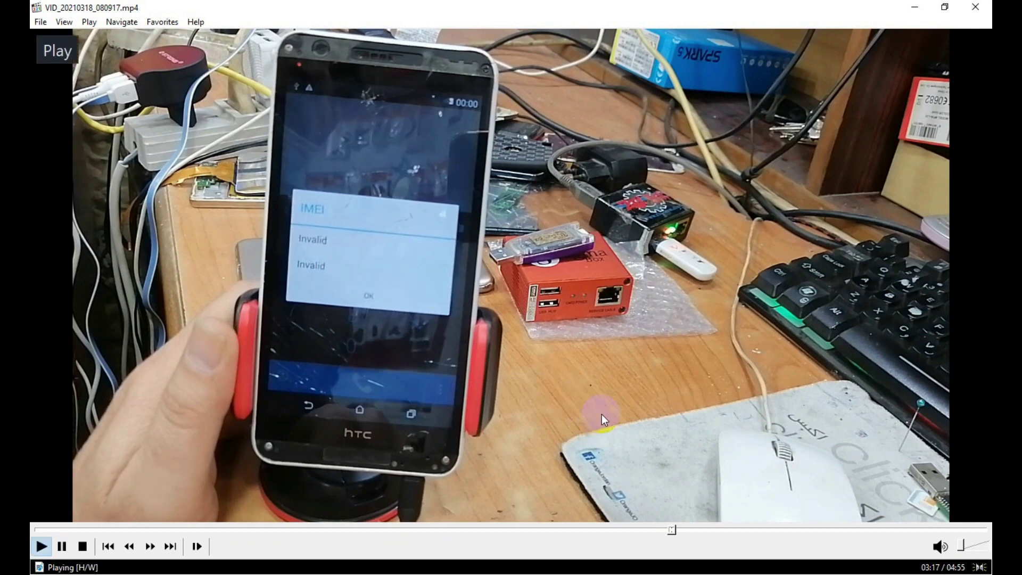
left_click(601, 414)
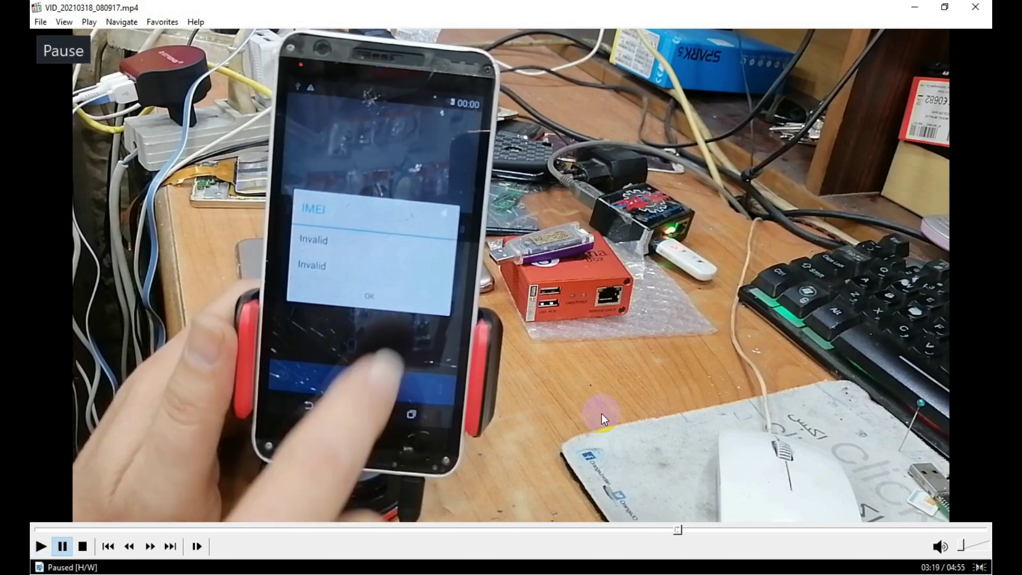
left_click(915, 7)
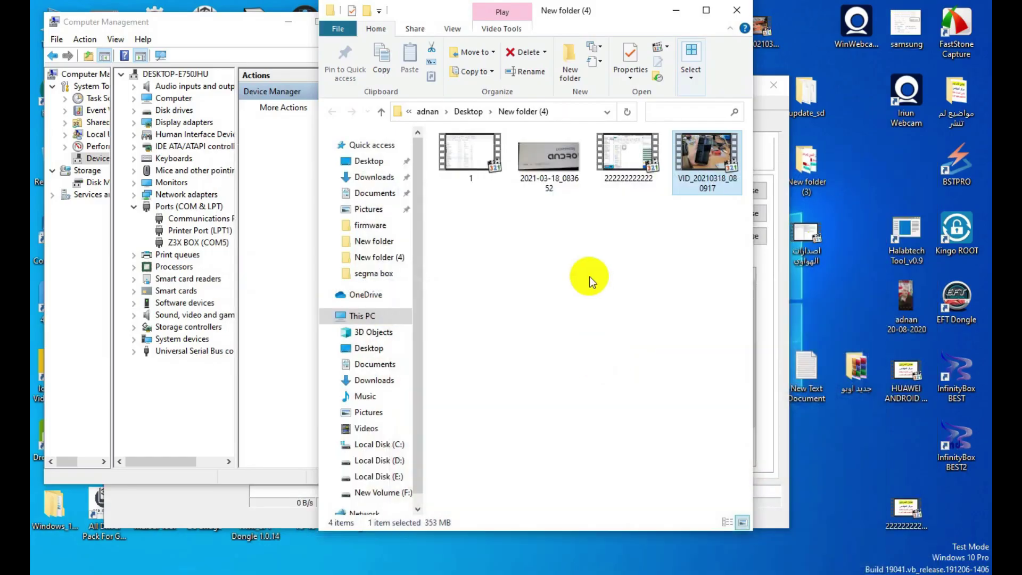
left_click(474, 567)
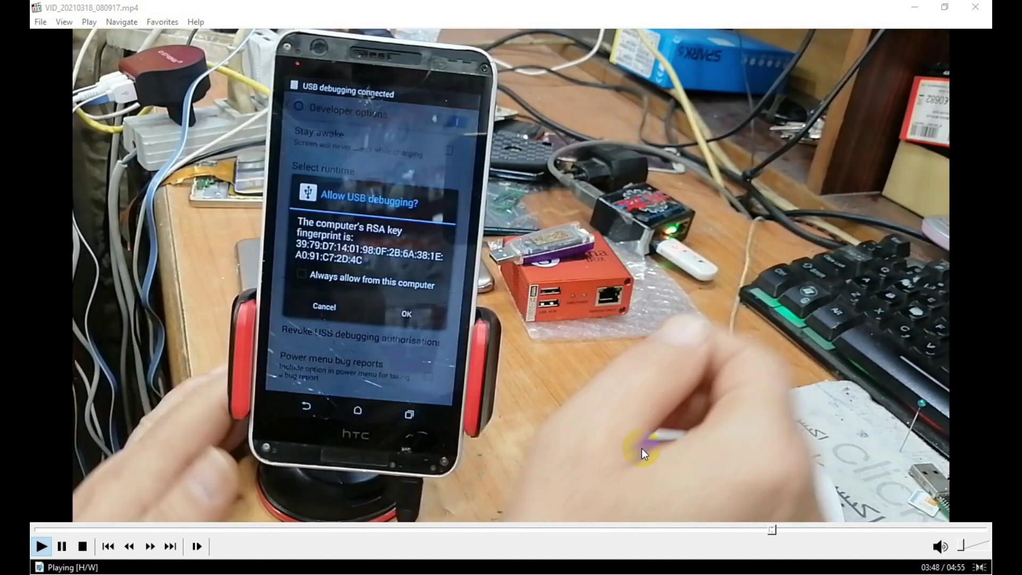
left_click(641, 448)
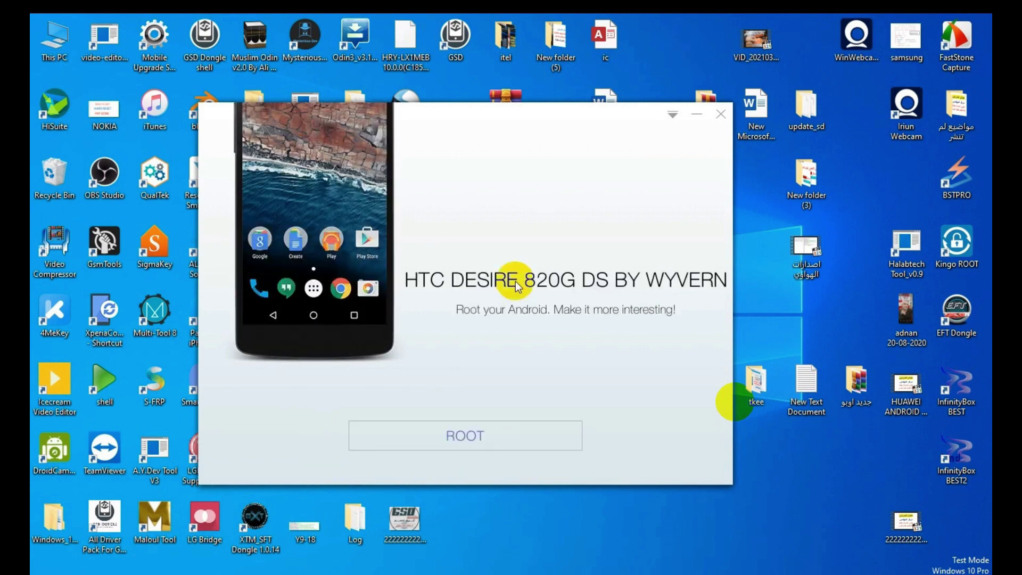
- Start rooting the HTC Desire 820G DS in the screen recording and skip ahead through the progress to 11:43
left_click(497, 433)
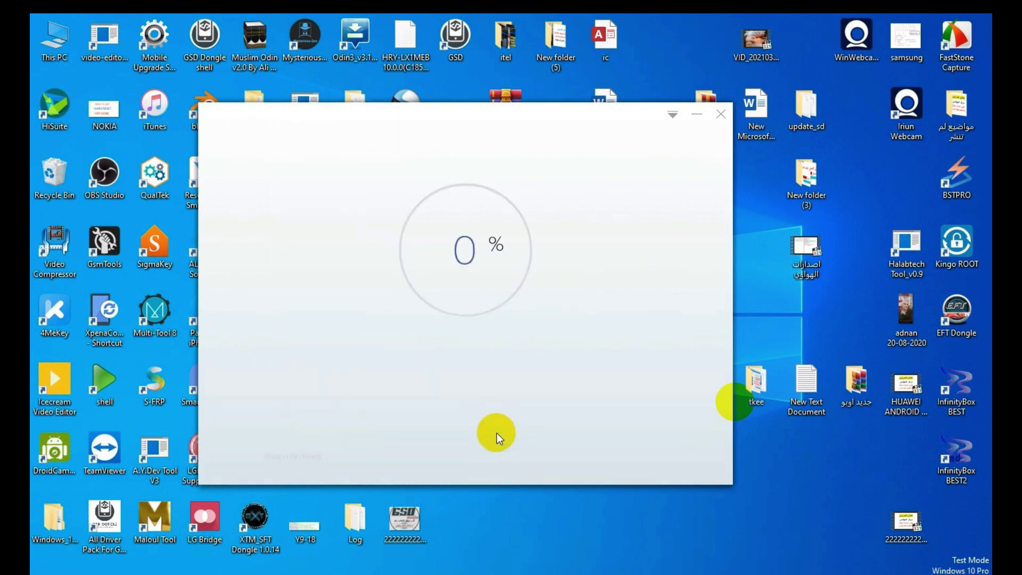
mouse_move(179, 558)
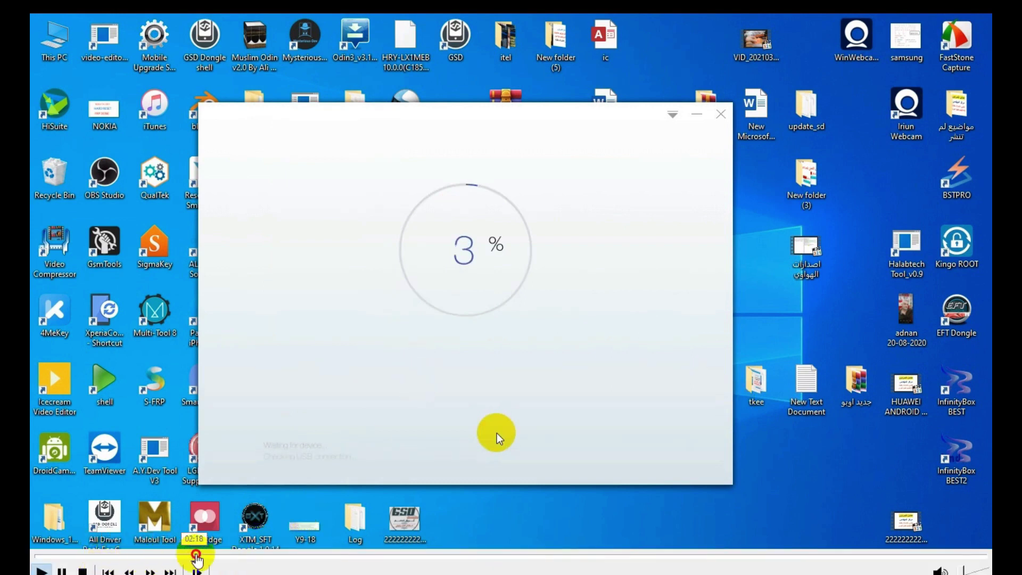
left_click(430, 559)
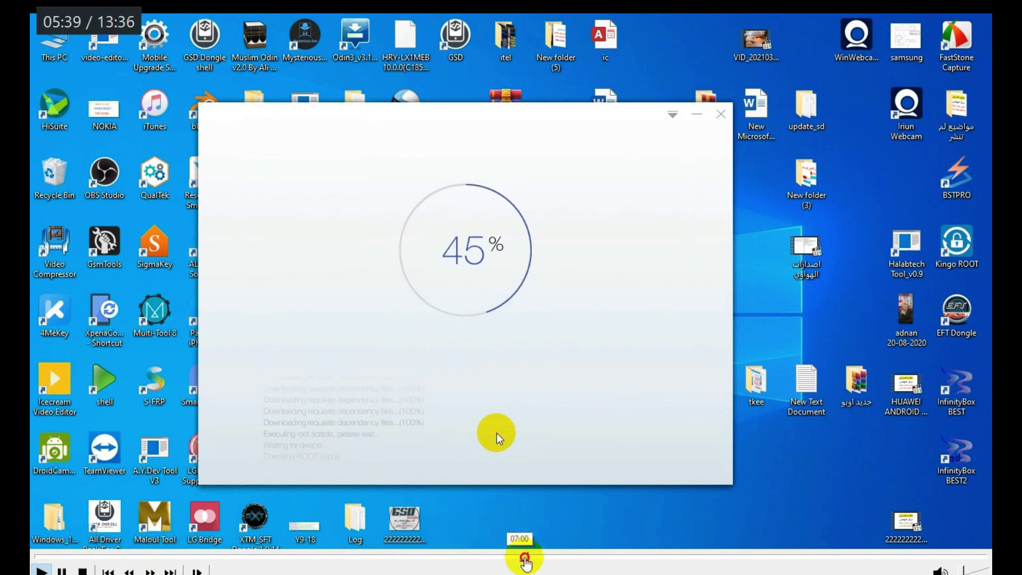
left_click(580, 559)
left_click(687, 559)
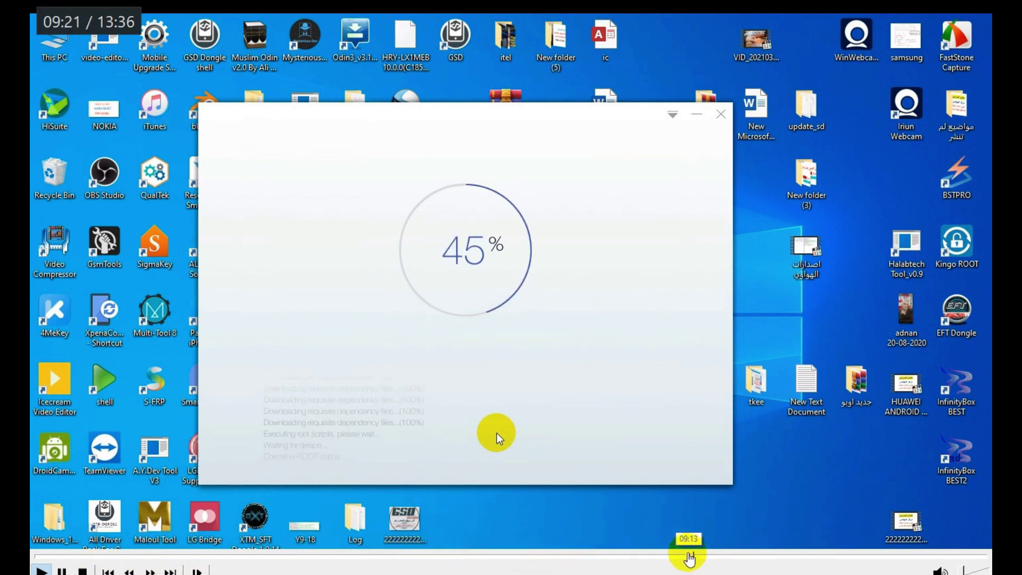
left_click(770, 559)
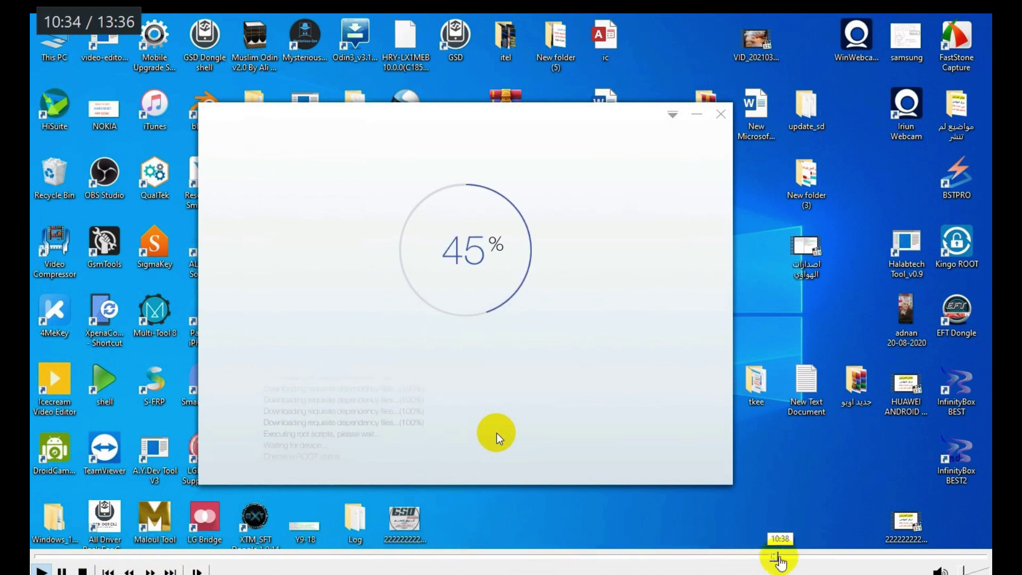
left_click(812, 559)
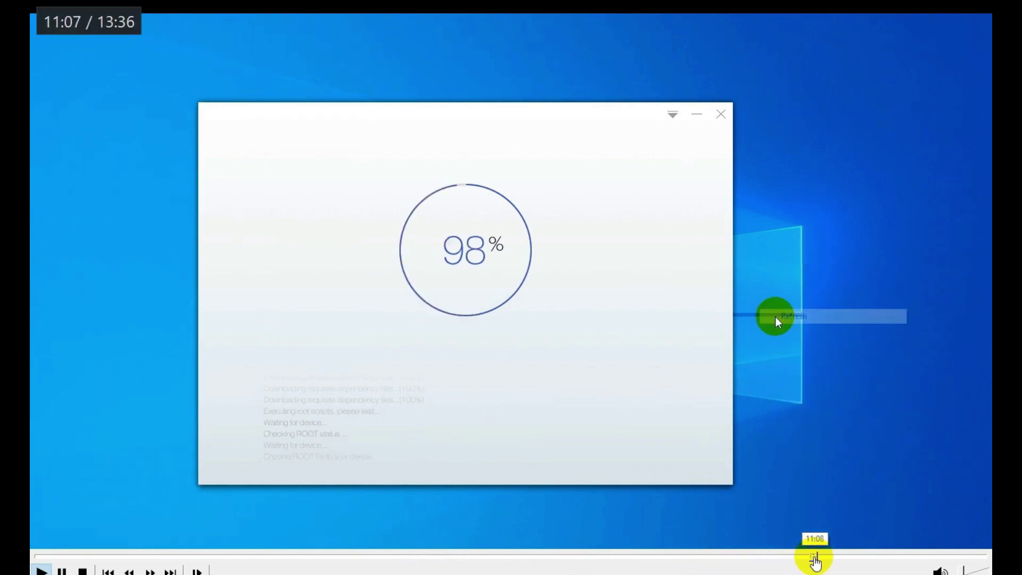
left_click(828, 559)
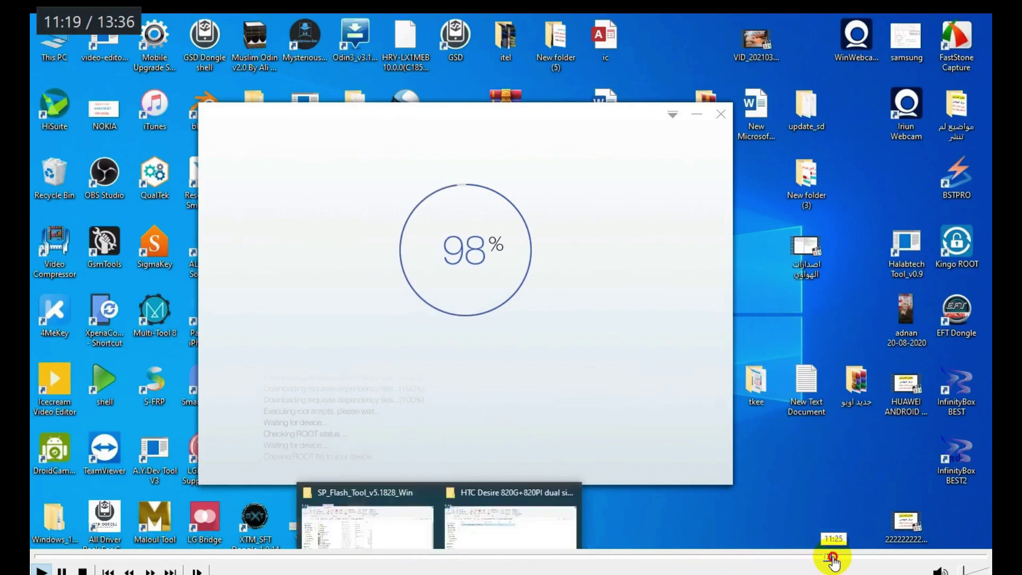
left_click(856, 559)
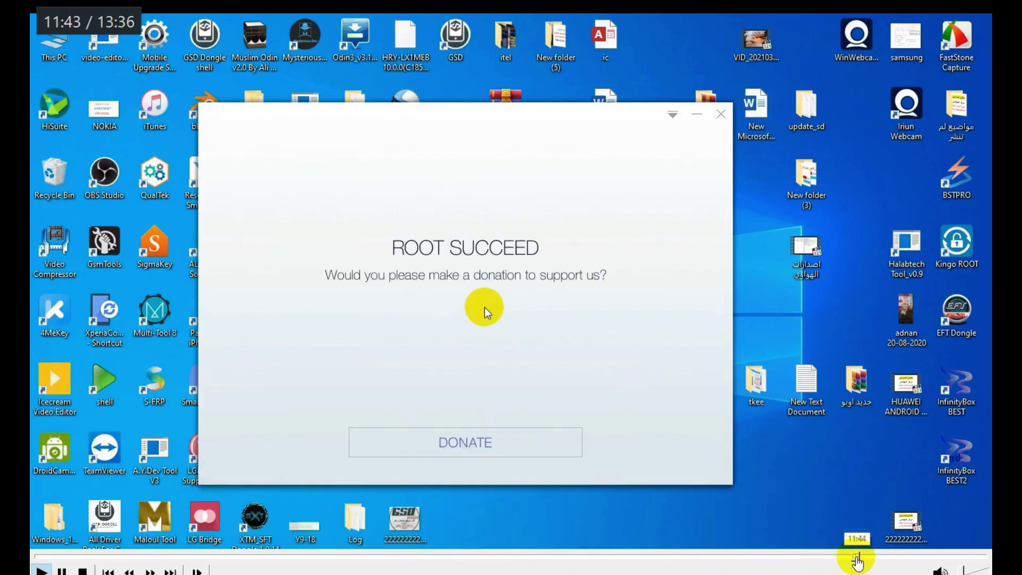
- Pause the recording on the ROOT SUCCEED page and resume it in full screen to reach the IMEI repair
left_click(783, 511)
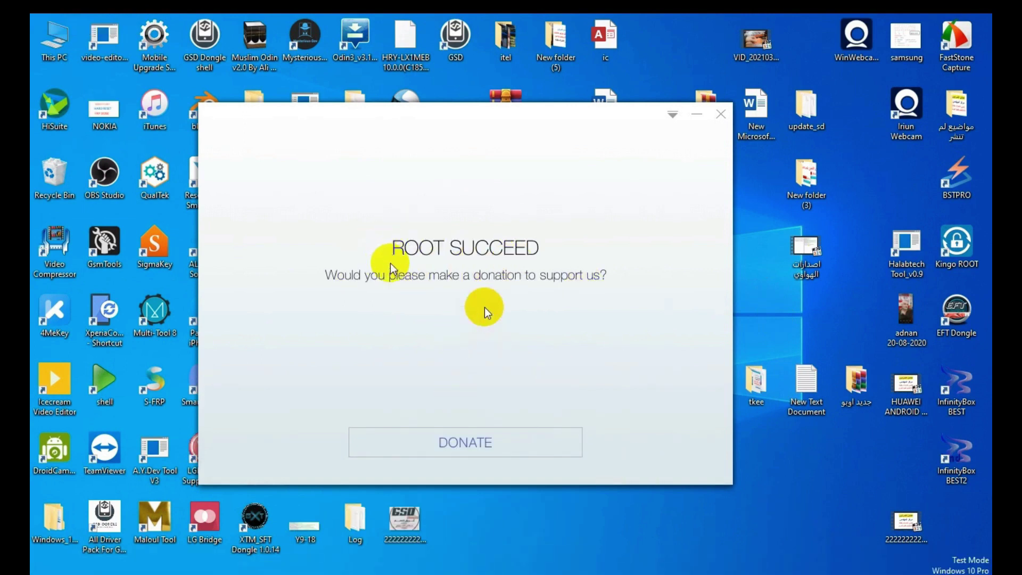
left_click(472, 530)
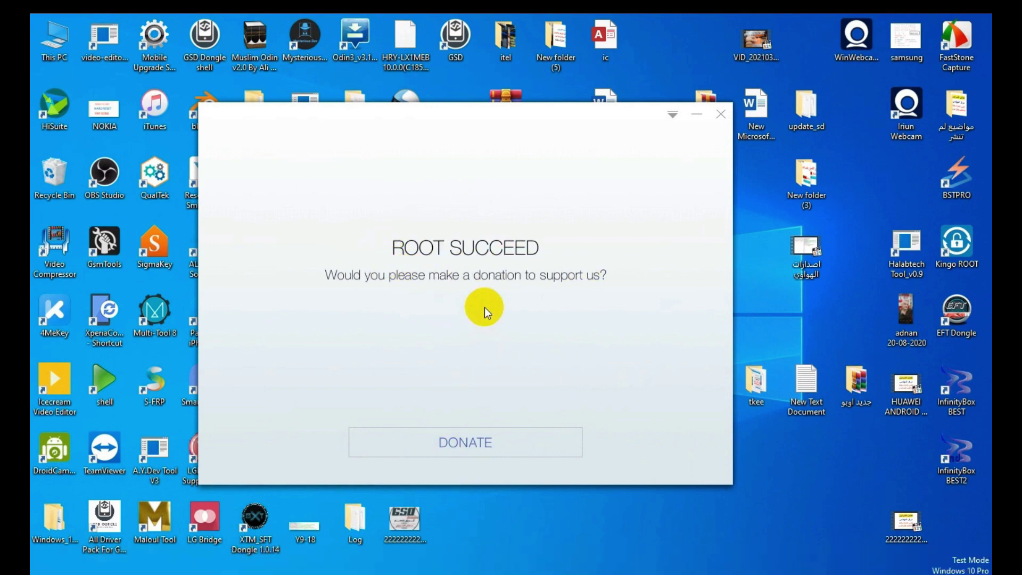
double_click(546, 479)
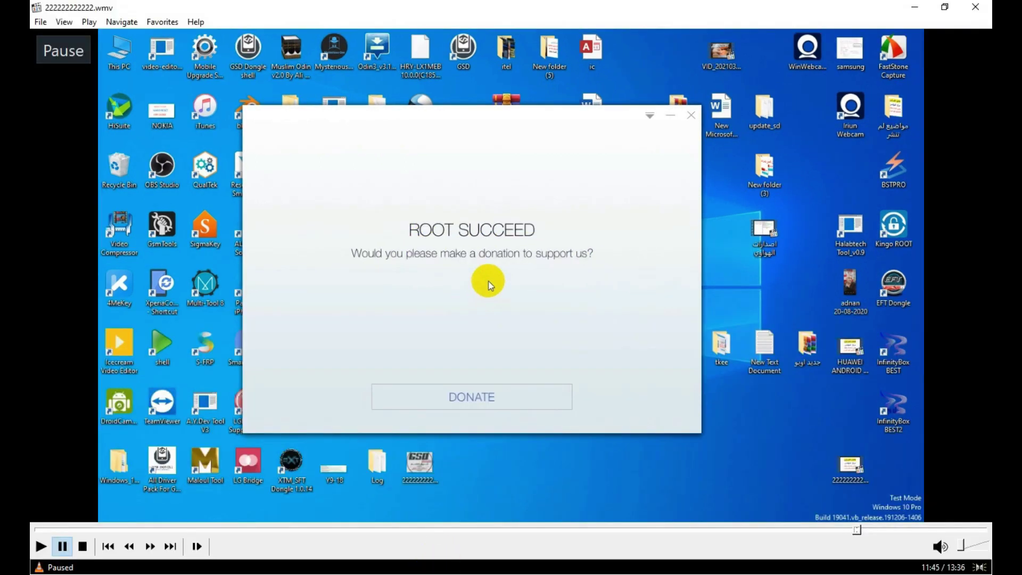
mouse_move(439, 574)
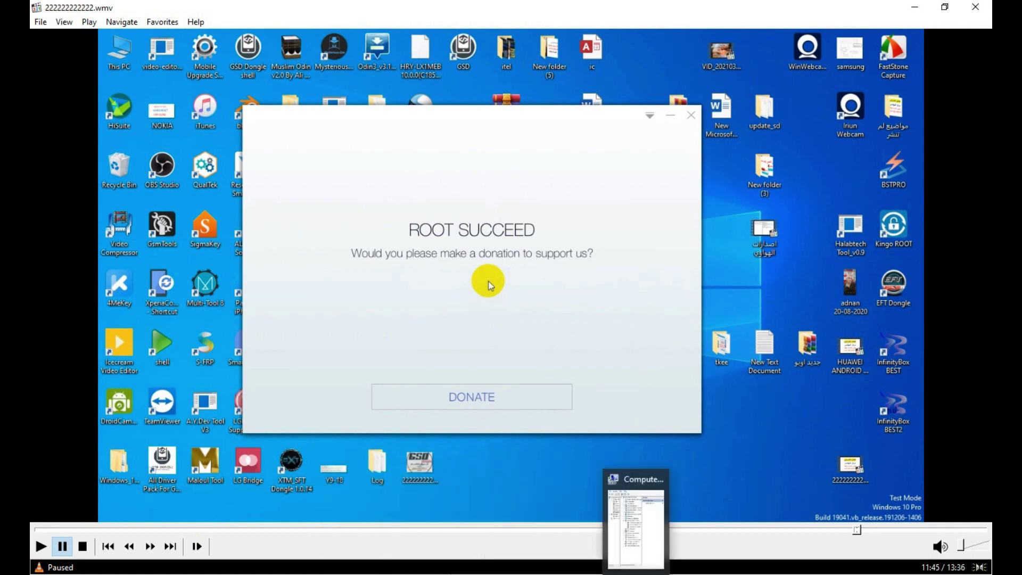
left_click(603, 431)
double_click(602, 431)
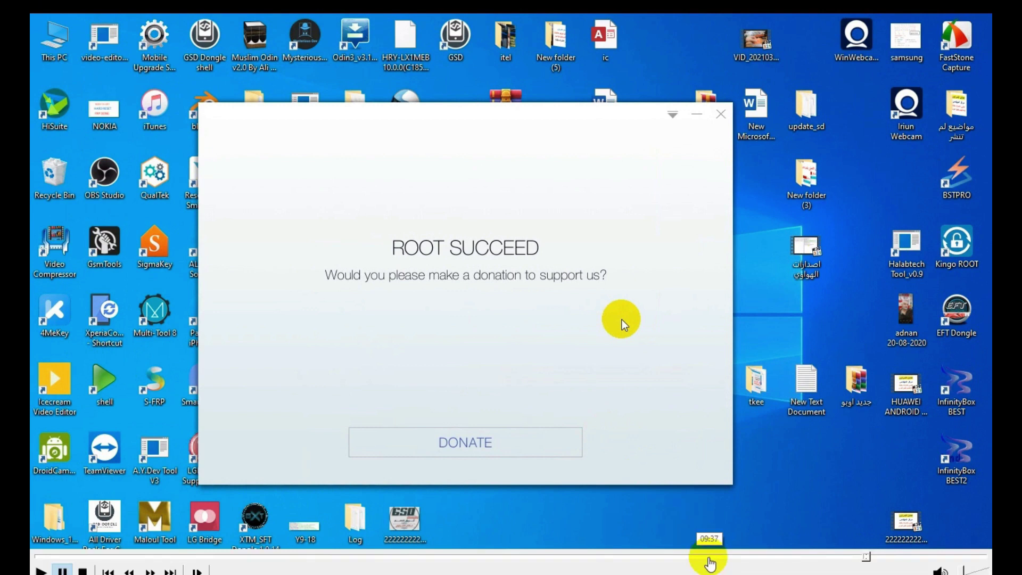
left_click(696, 531)
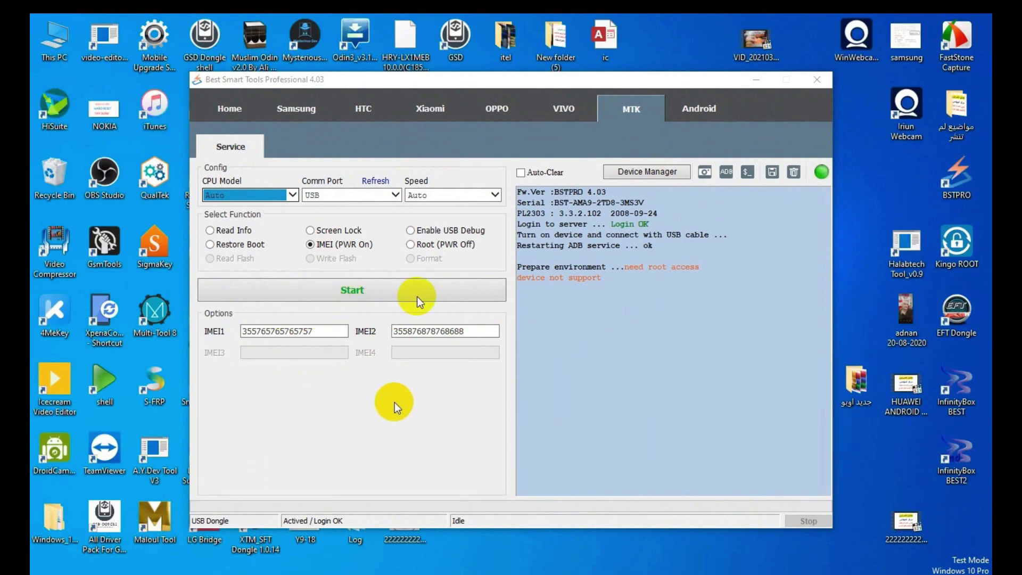
- Write both IMEI numbers to the phone with the IMEI (PWR On) function, refreshing the desktop while it runs
left_click(329, 292)
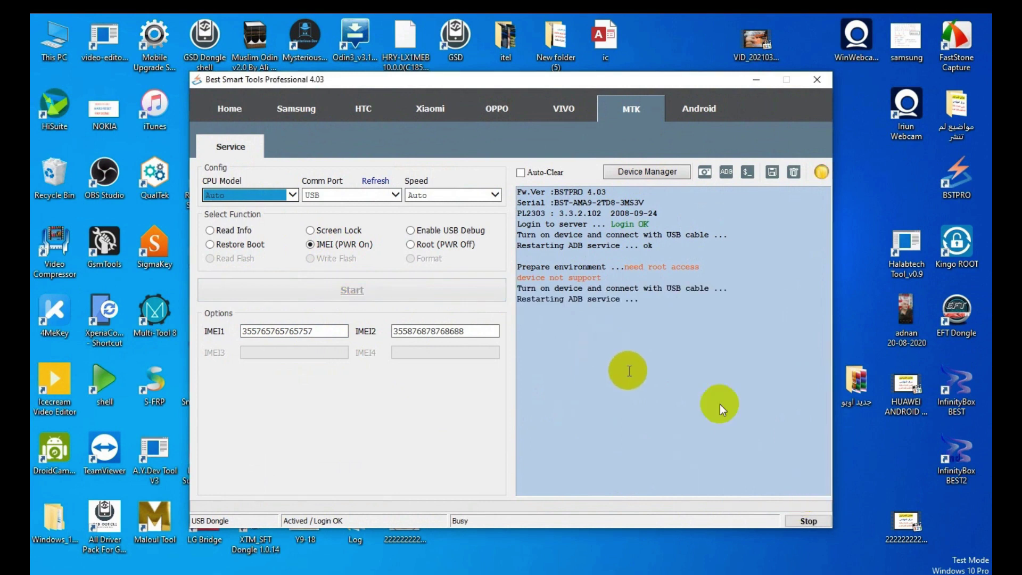
right_click(858, 224)
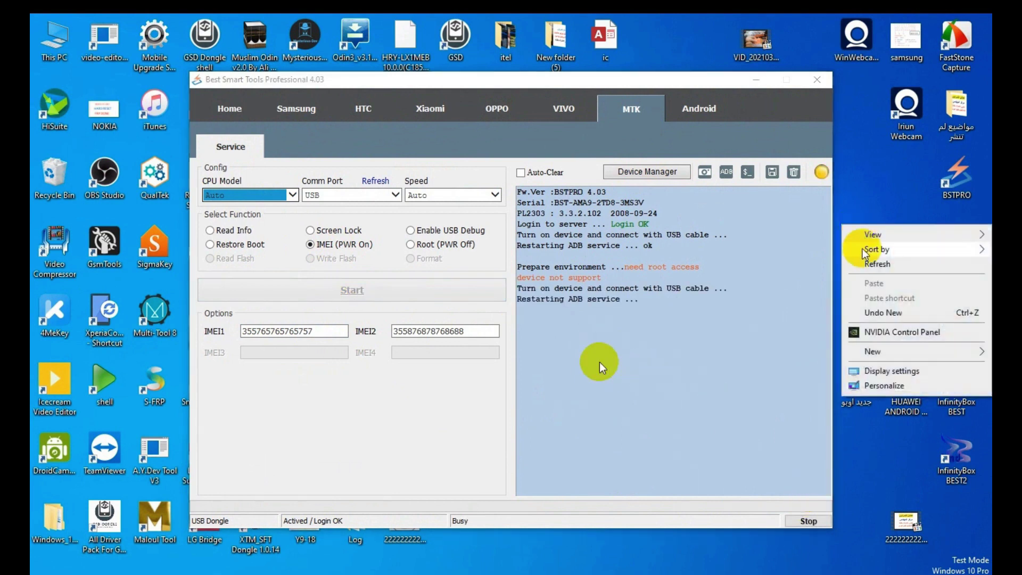
left_click(865, 264)
right_click(859, 205)
left_click(866, 243)
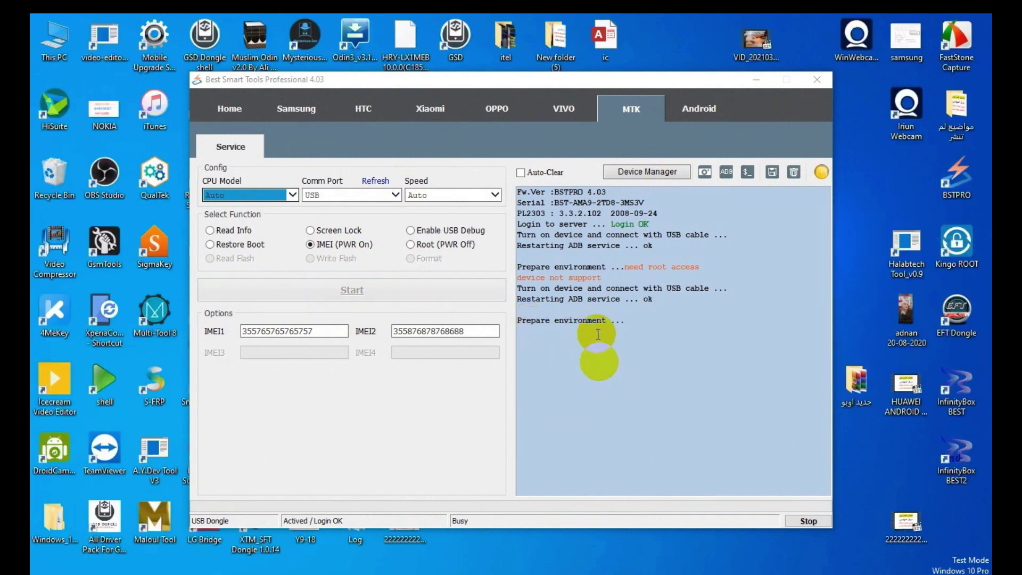
right_click(844, 290)
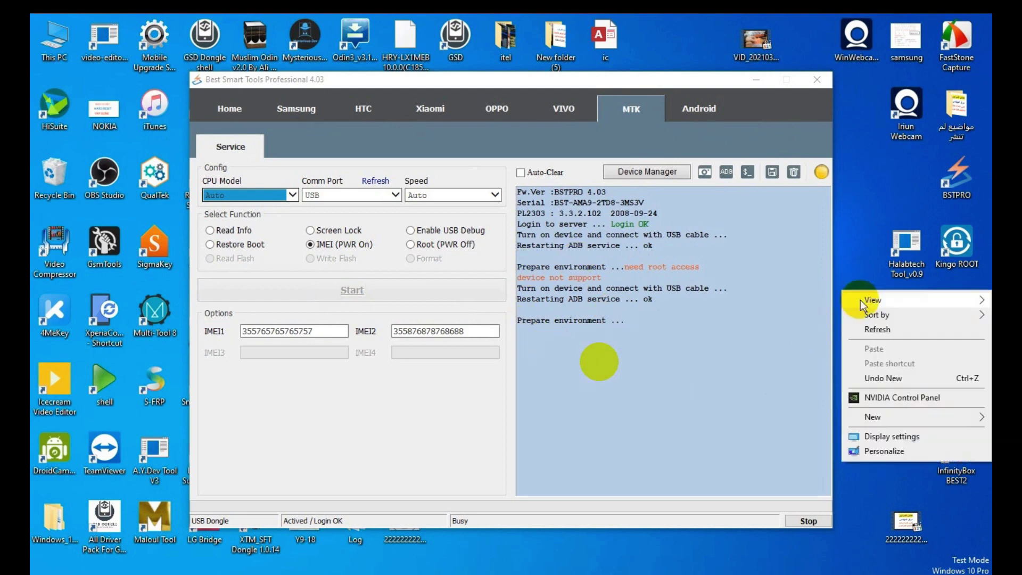
left_click(866, 328)
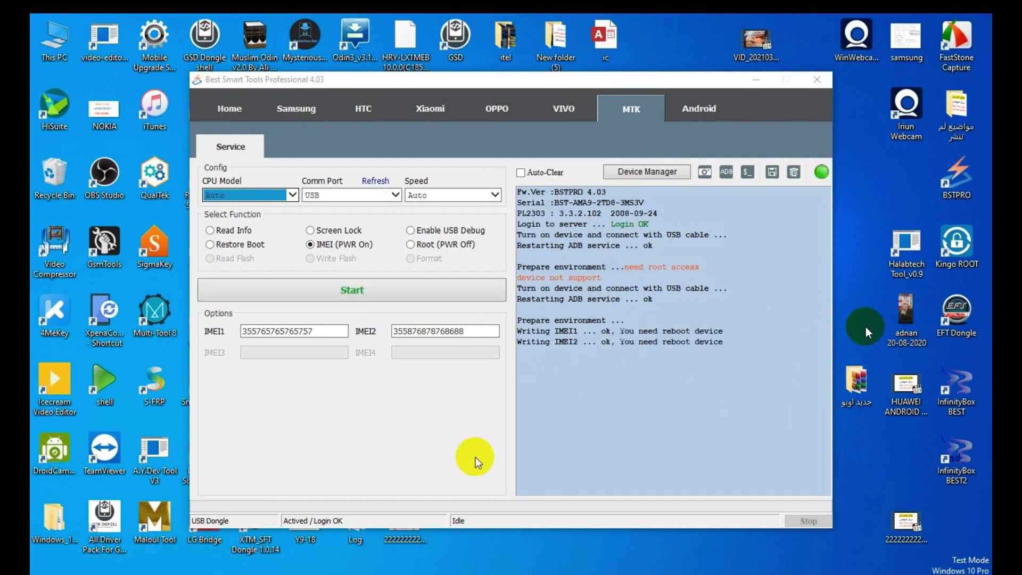
- Switch to the phone video to check the IMEI dialog and pause it at 04:35
mouse_move(668, 561)
scroll(676, 567, "up", 5)
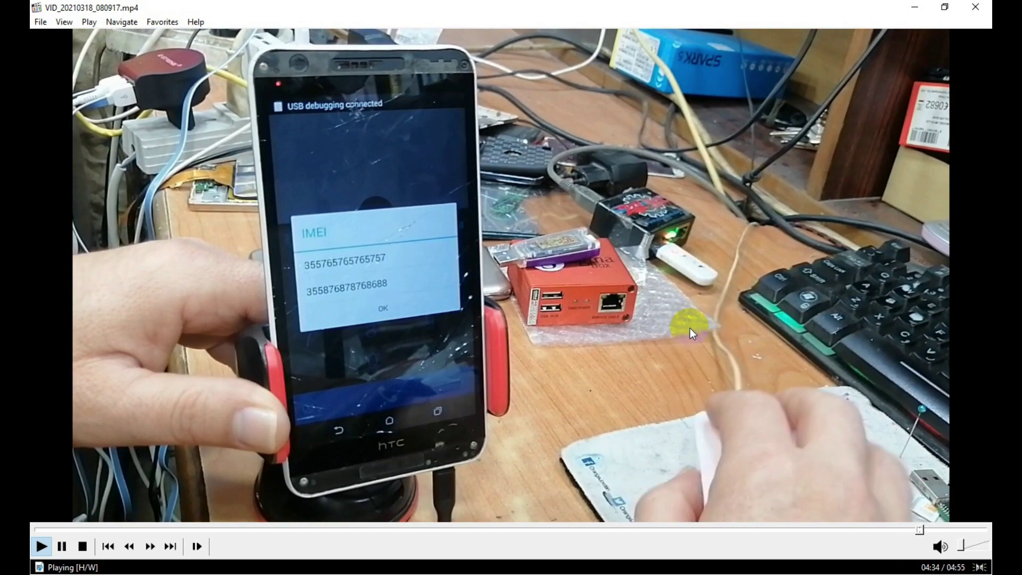
key("space")
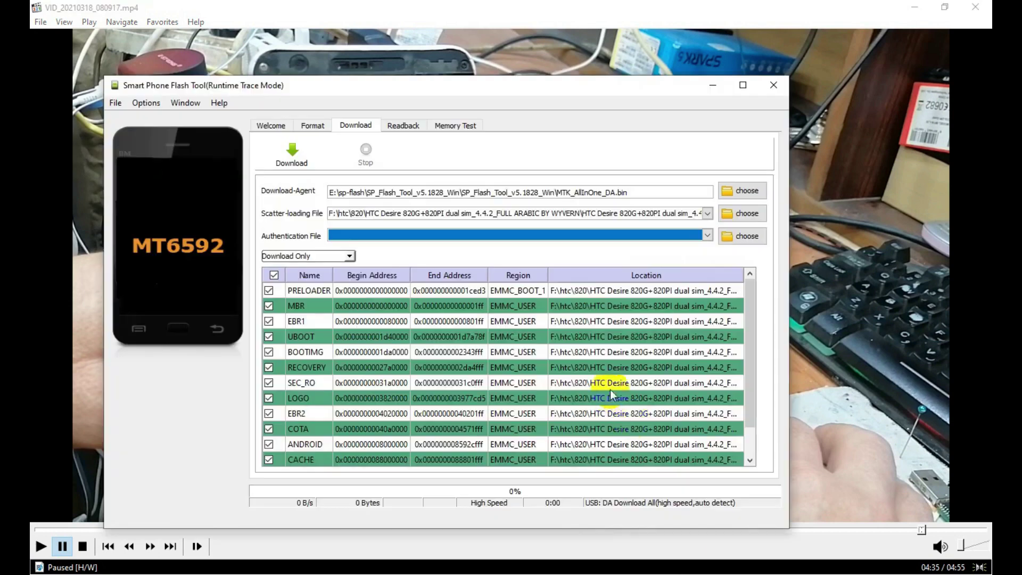
- Exclude PRELOADER from the partitions for the Download Only flash in Smart Phone Flash Tool
left_click(268, 290)
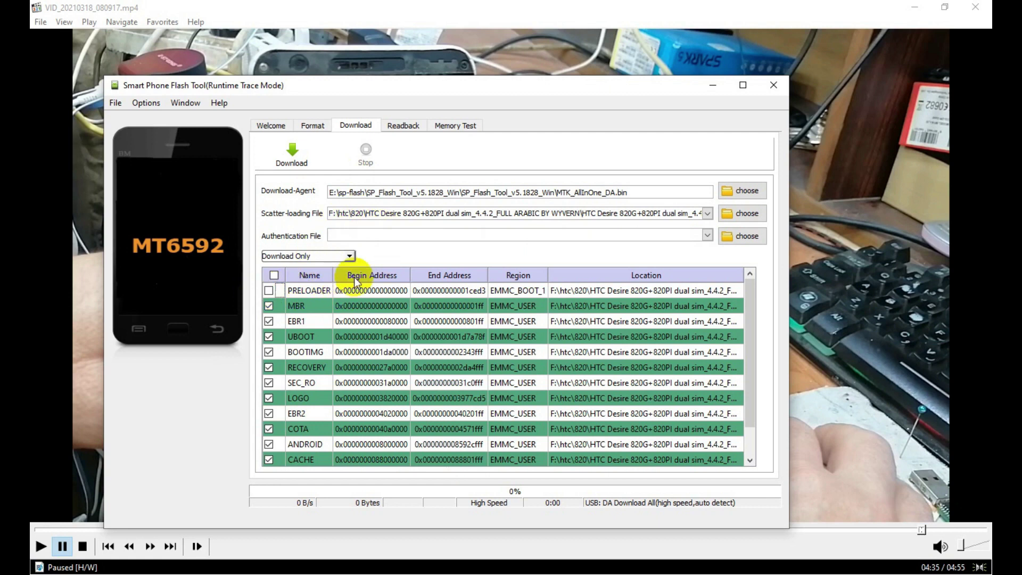
left_click_drag(350, 306, 325, 350)
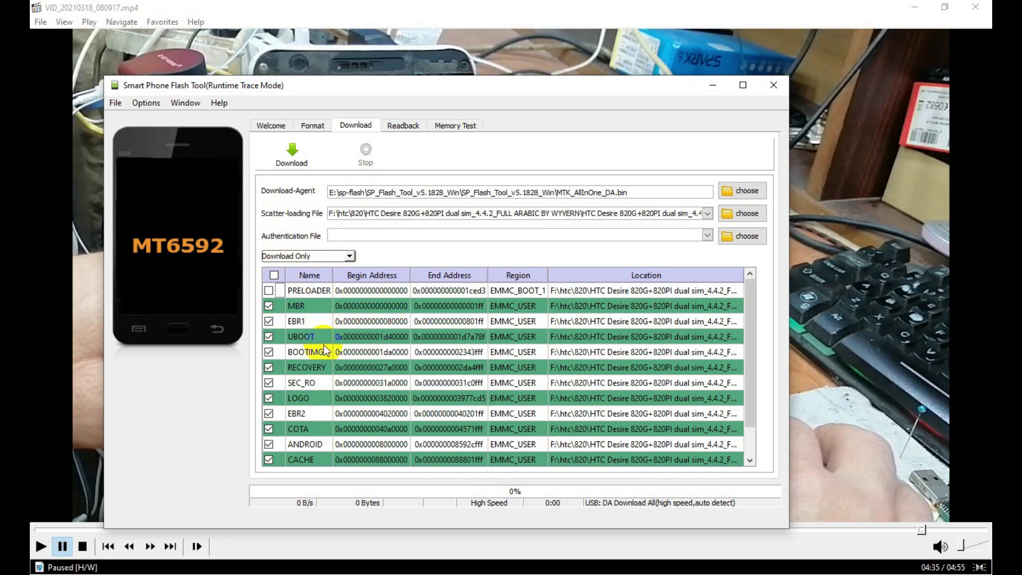
left_click_drag(325, 350, 343, 341)
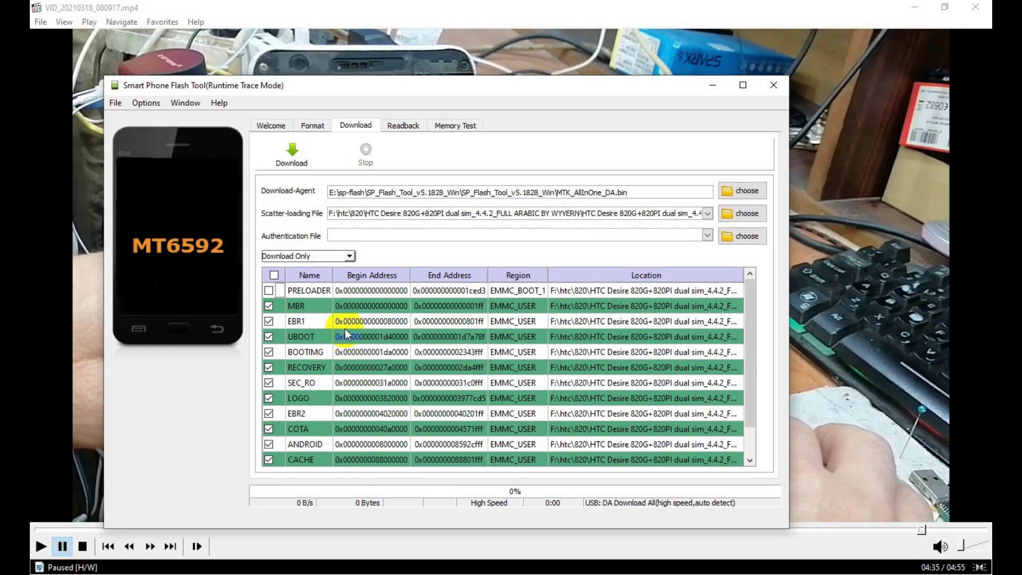
- Inspect the firmware files offered for the RECOVERY partition and cancel without choosing another image
left_click_drag(606, 403, 626, 413)
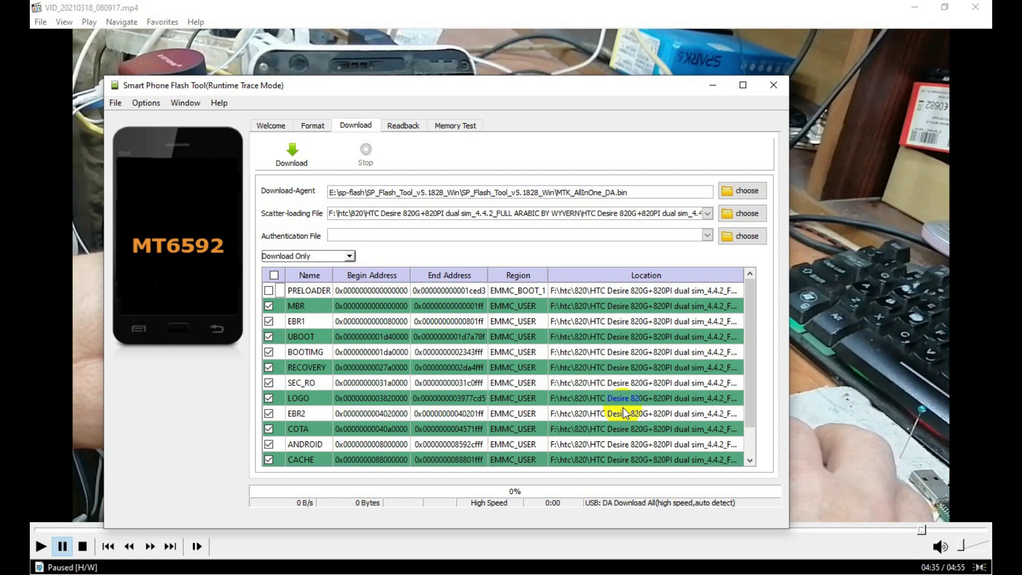
double_click(696, 368)
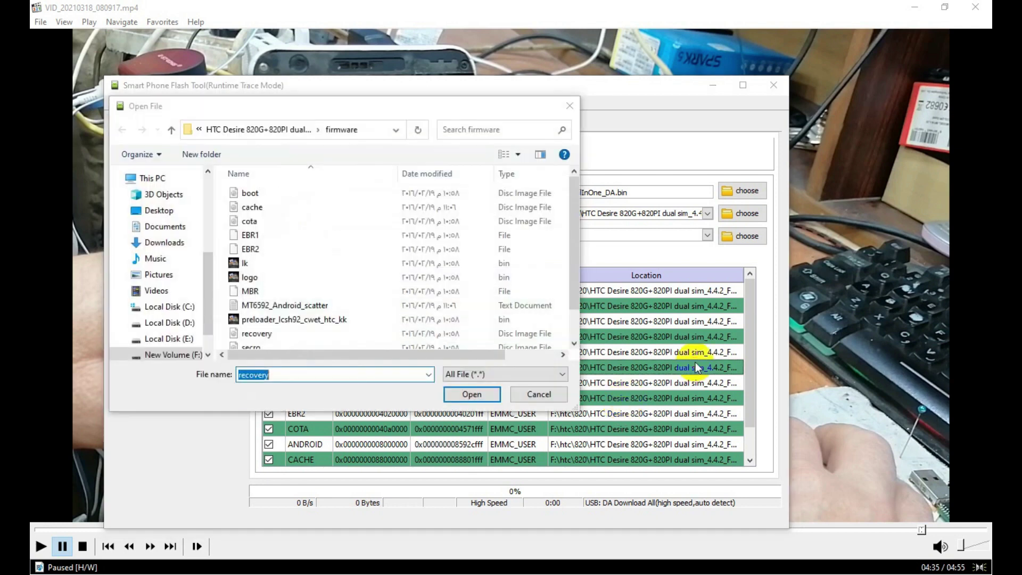
left_click(539, 394)
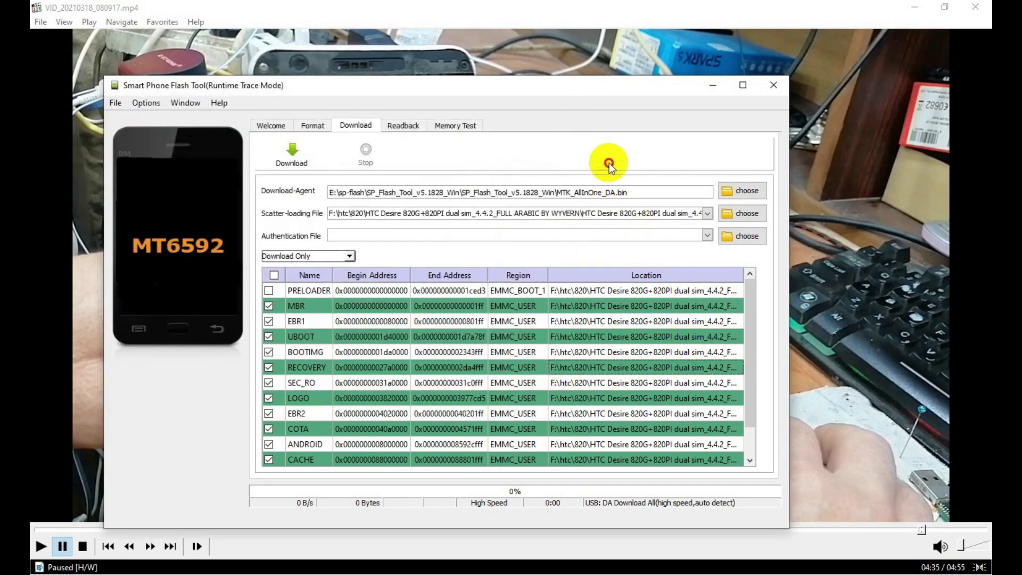